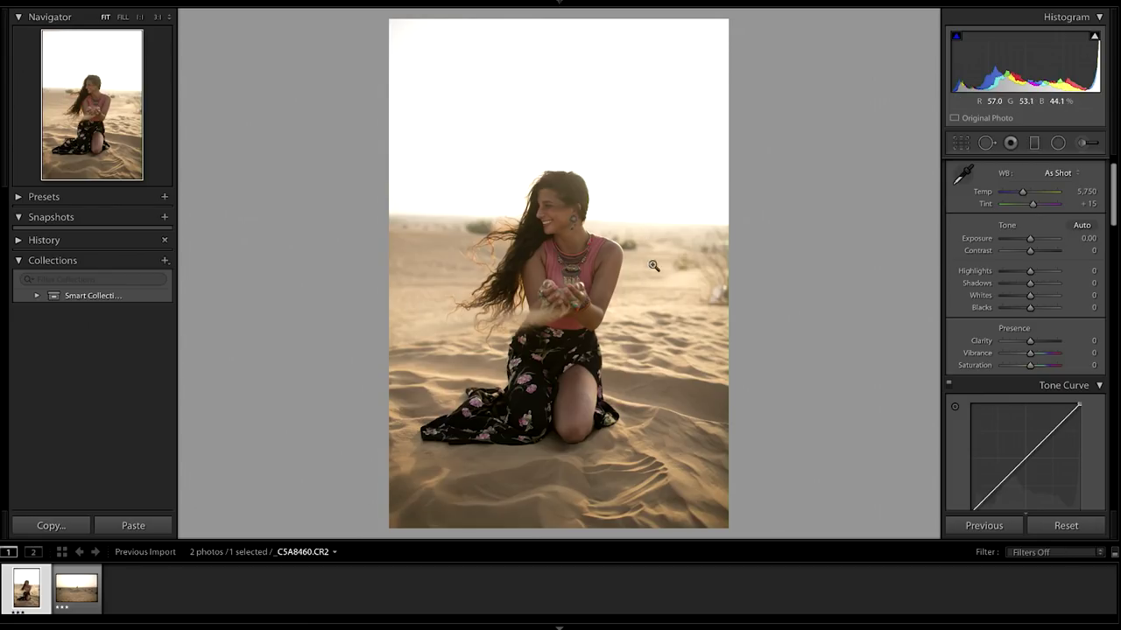
# Step: Return to the kneeling-woman portrait and lock its crop aspect to 2 x 3 / 4 x 6
pyautogui.click(78, 601)
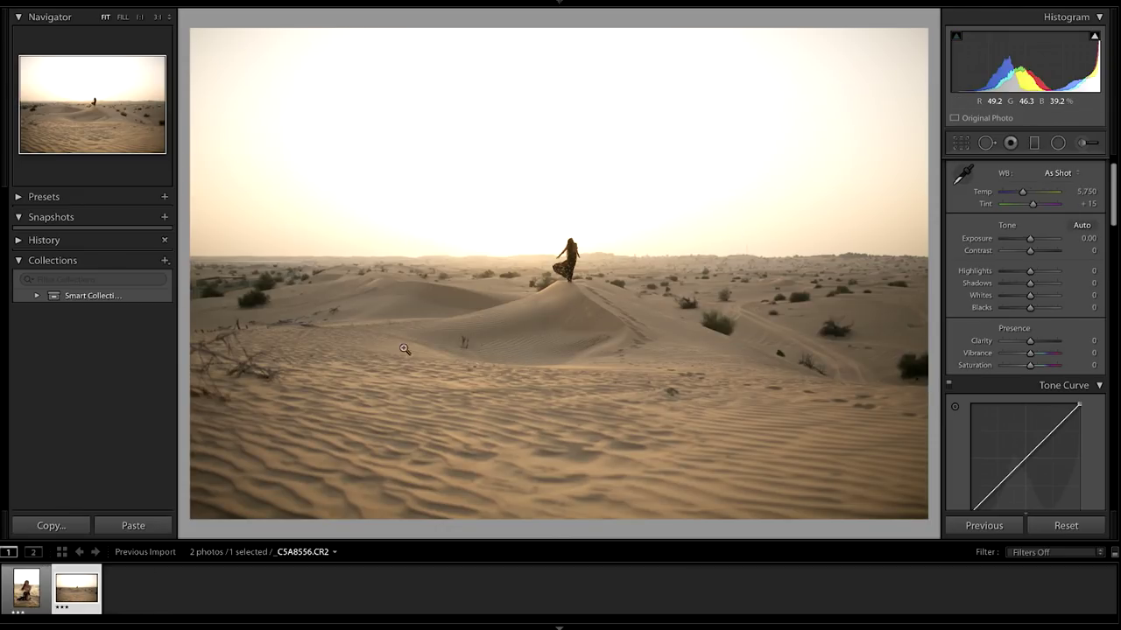
pyautogui.click(23, 598)
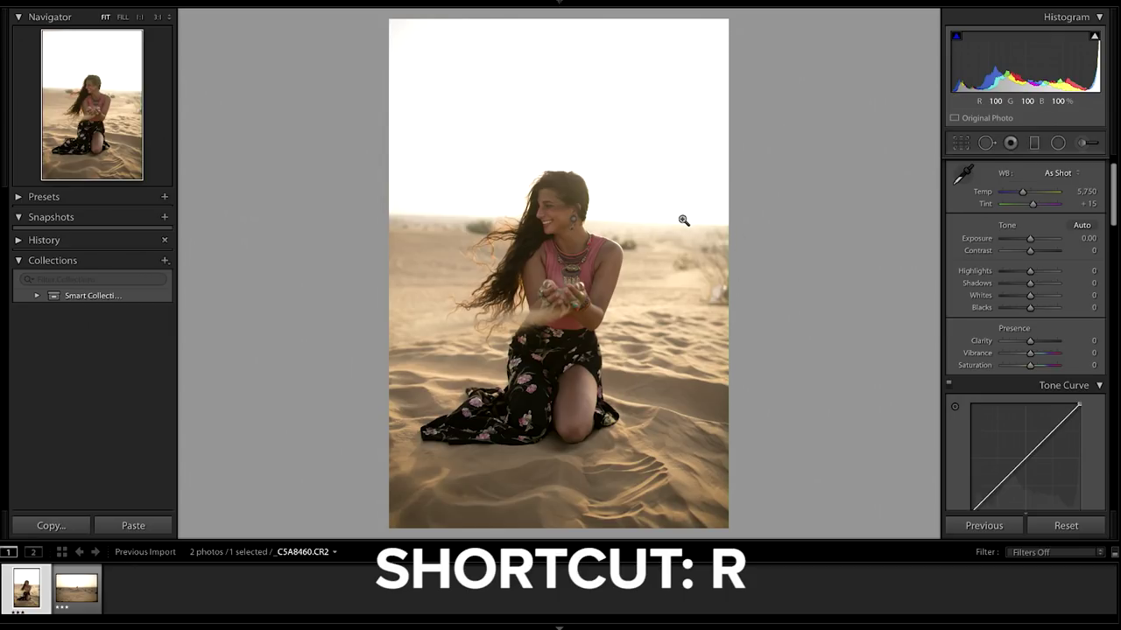
pyautogui.press('r')
pyautogui.click(1065, 188)
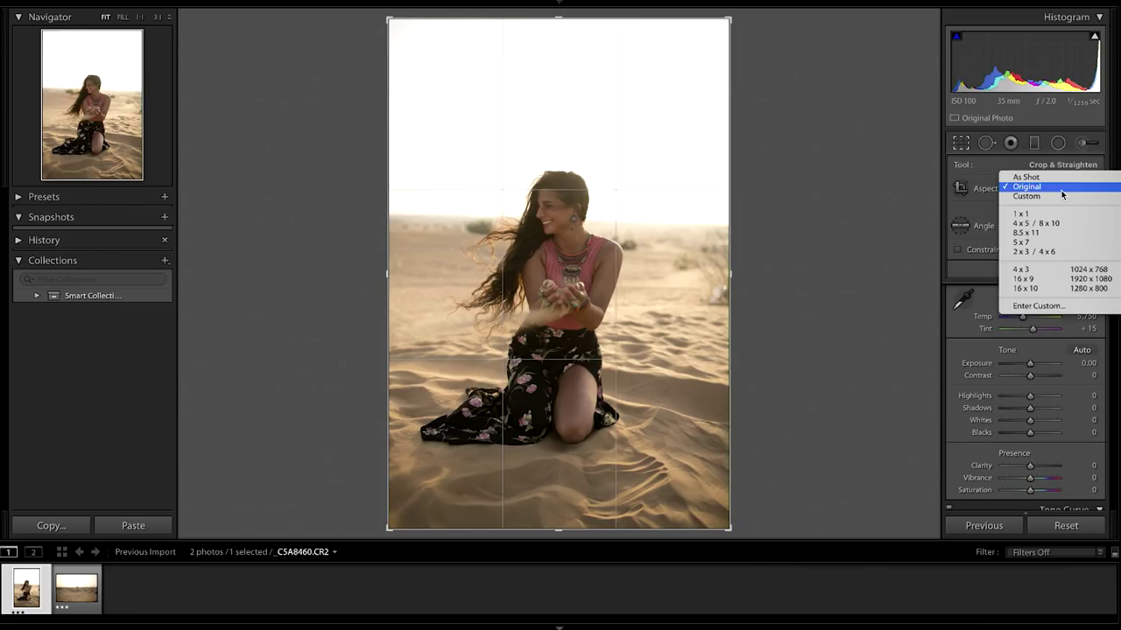
pyautogui.click(1044, 252)
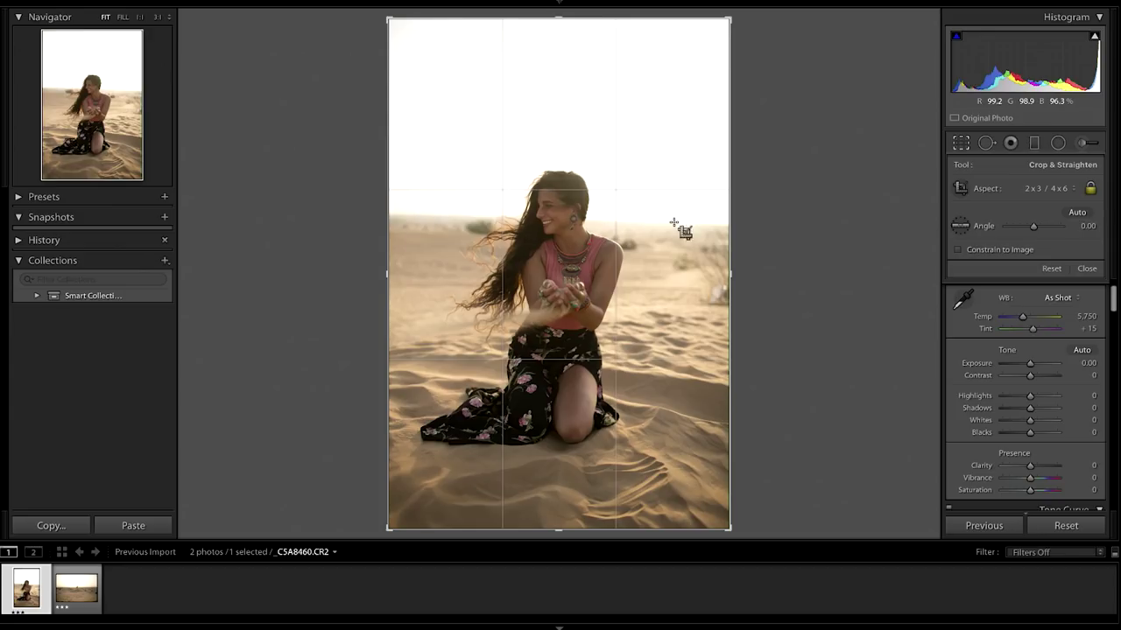
# Step: Straighten the portrait by -2.12° and tighten the crop around the woman
pyautogui.moveTo(762, 196); pyautogui.dragTo(768, 187)
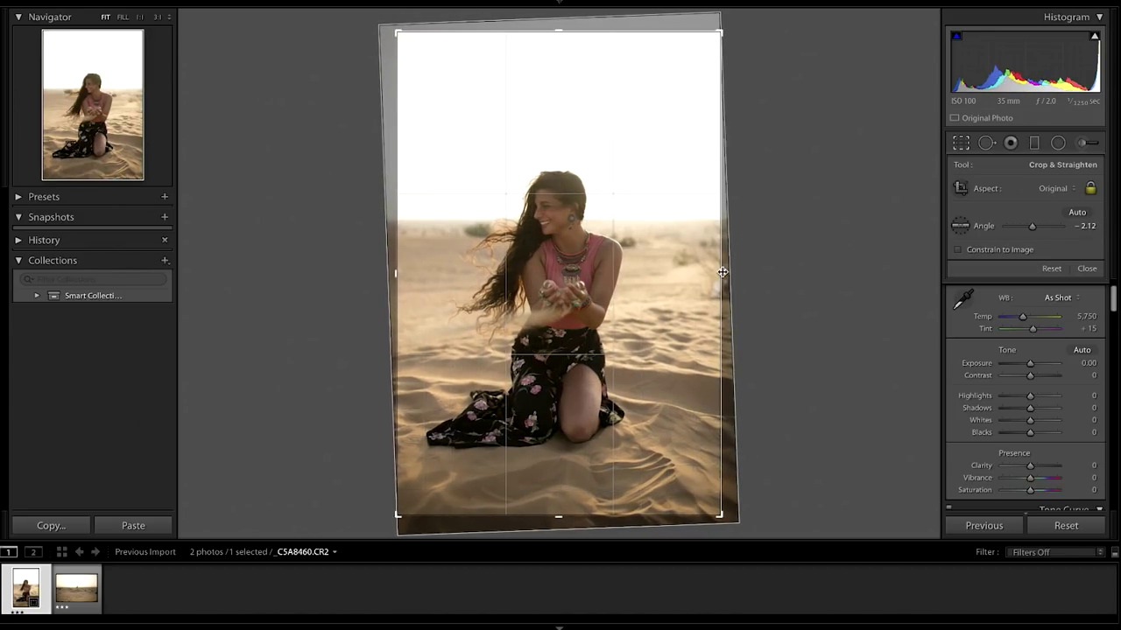
pyautogui.moveTo(723, 272); pyautogui.dragTo(645, 266)
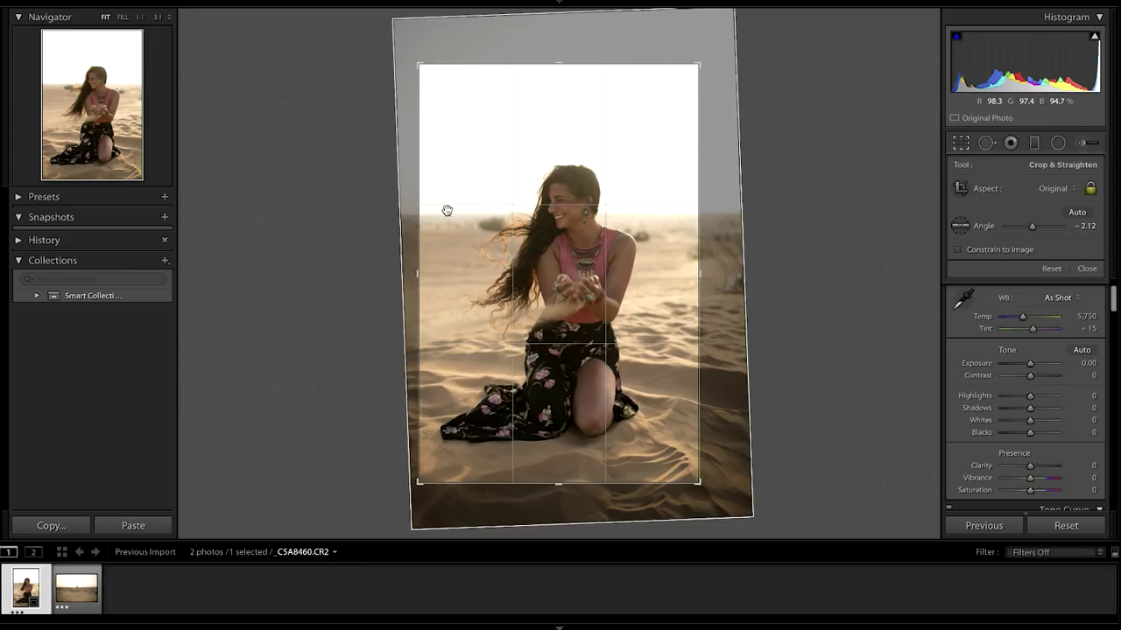
pyautogui.moveTo(636, 242); pyautogui.dragTo(633, 263)
pyautogui.press('Return')
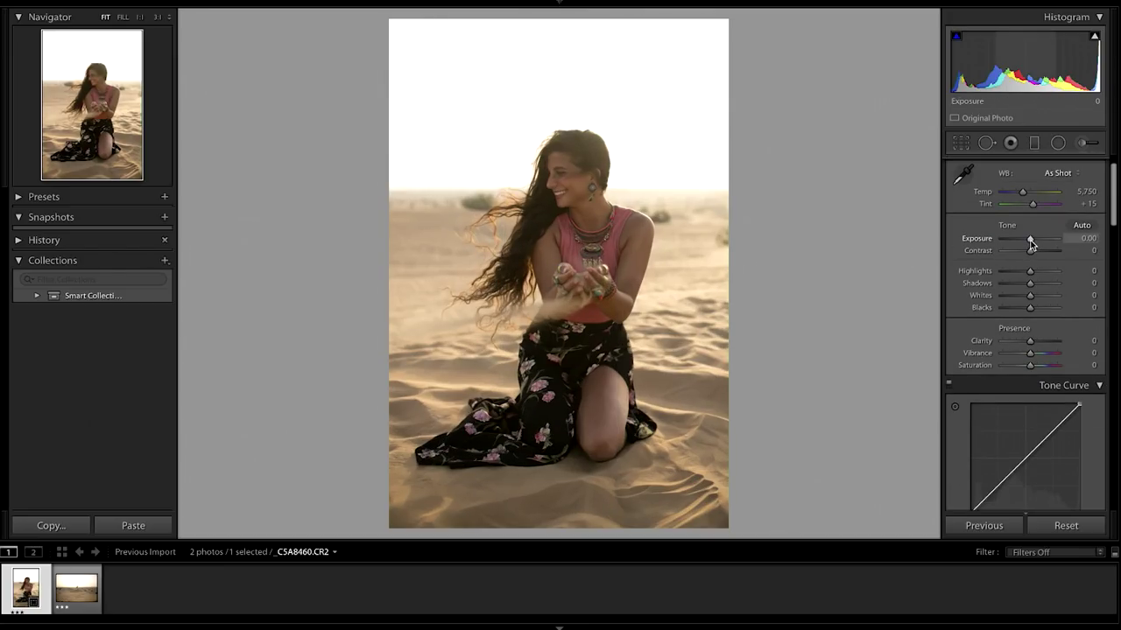
# Step: Set exposure +0.50, shadows +39, blacks -47 and highlights -30, checking before/after
pyautogui.moveTo(1030, 239); pyautogui.dragTo(1033, 239)
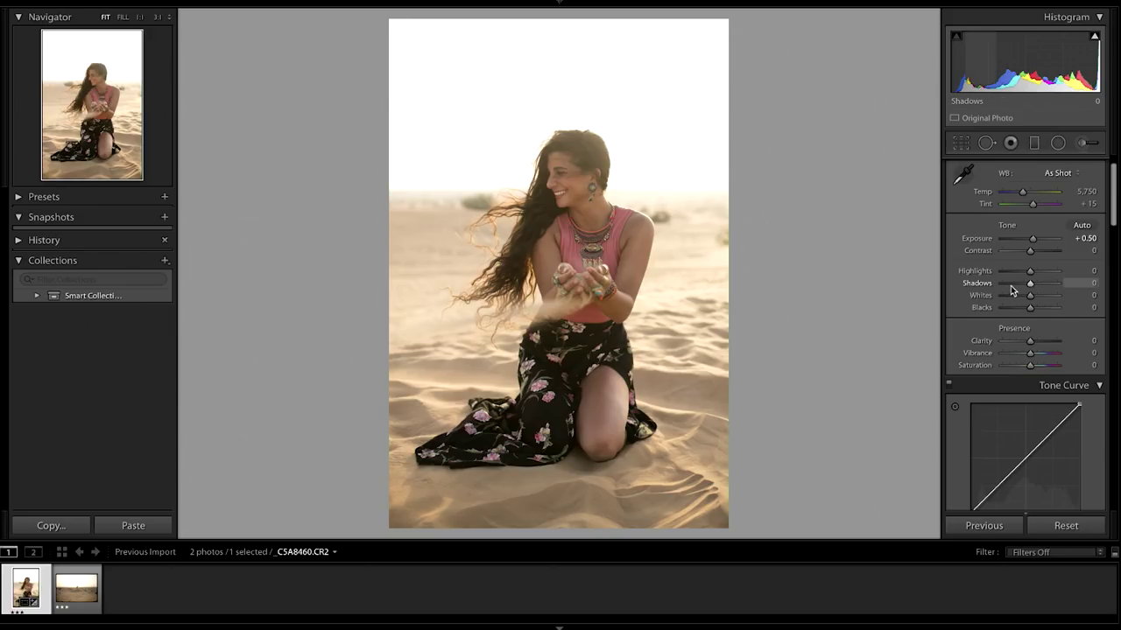
pyautogui.moveTo(1029, 284); pyautogui.dragTo(1039, 284)
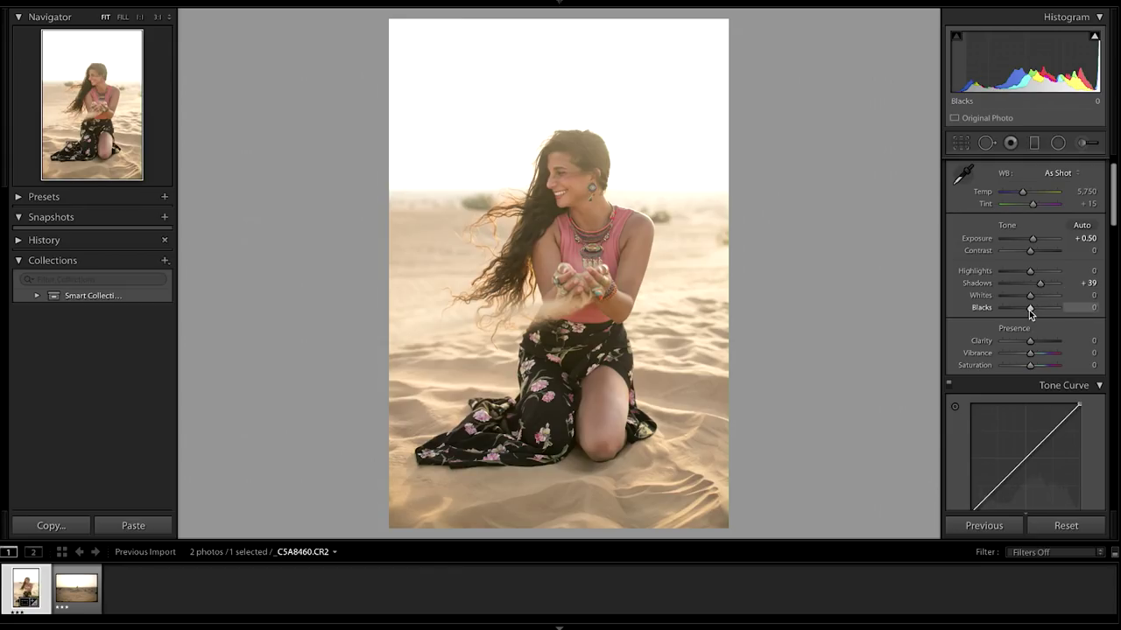
pyautogui.moveTo(1030, 314); pyautogui.dragTo(1016, 312)
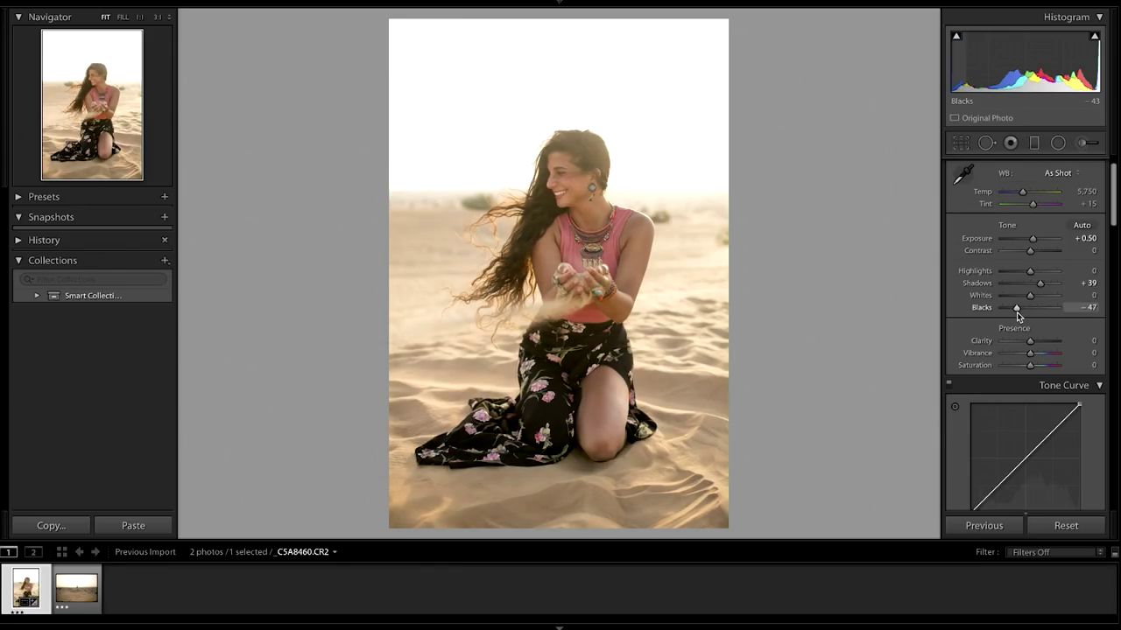
pyautogui.press('\\')
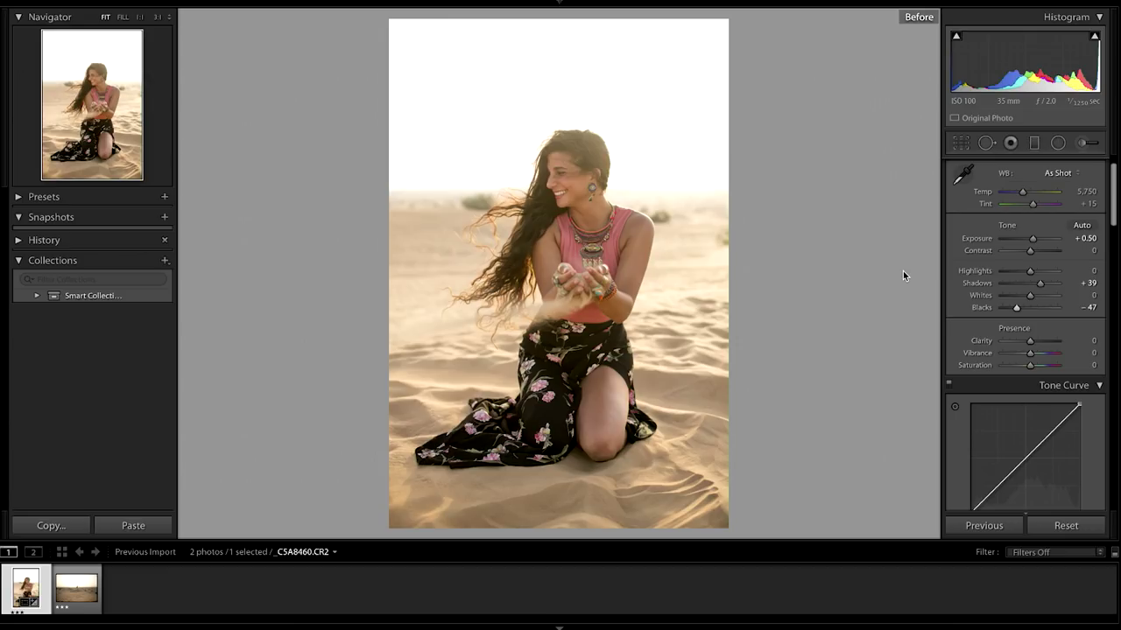
pyautogui.press('\\')
pyautogui.press('\\')
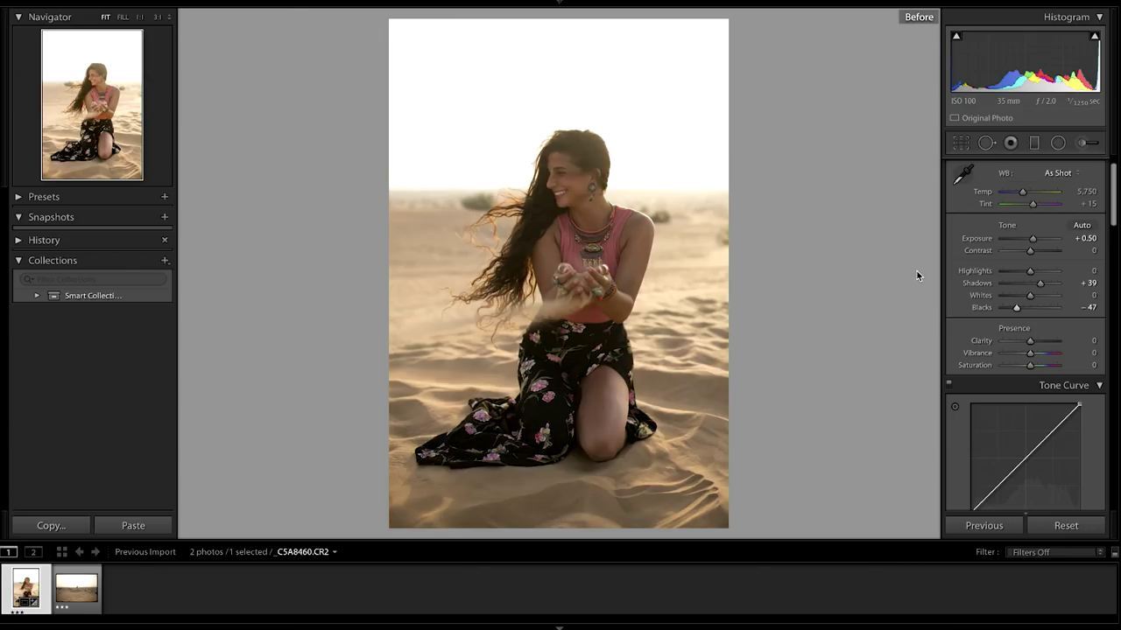
pyautogui.press('\\')
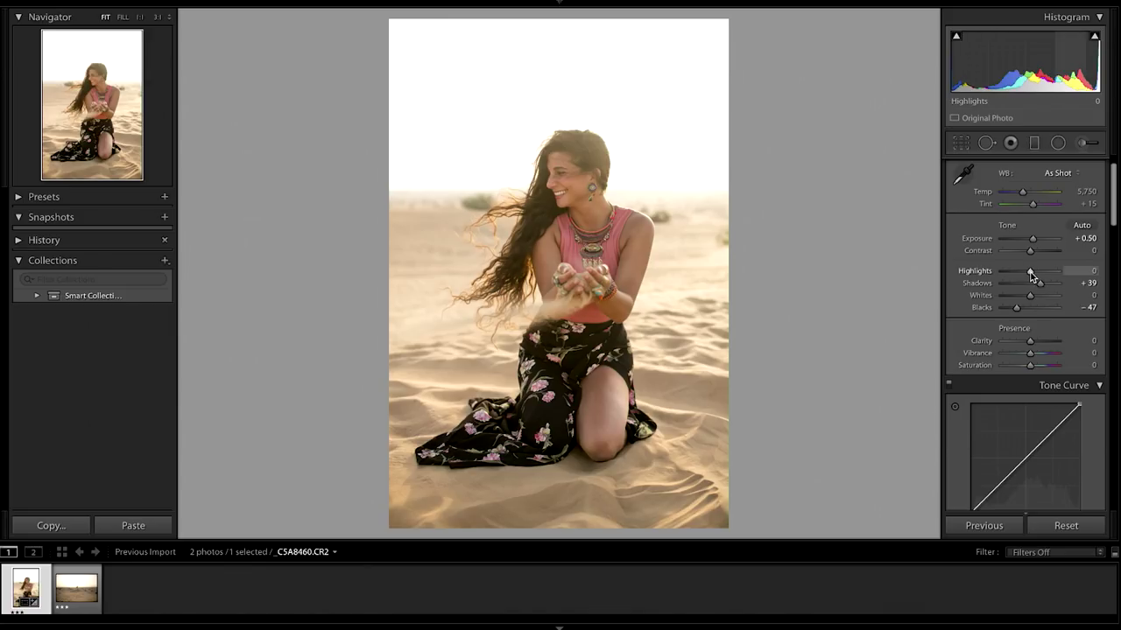
pyautogui.moveTo(1028, 272)
pyautogui.mouseDown()
pyautogui.moveTo(989, 273)
pyautogui.moveTo(1031, 277)
pyautogui.moveTo(1003, 277)
pyautogui.moveTo(1021, 278)
pyautogui.mouseUp()
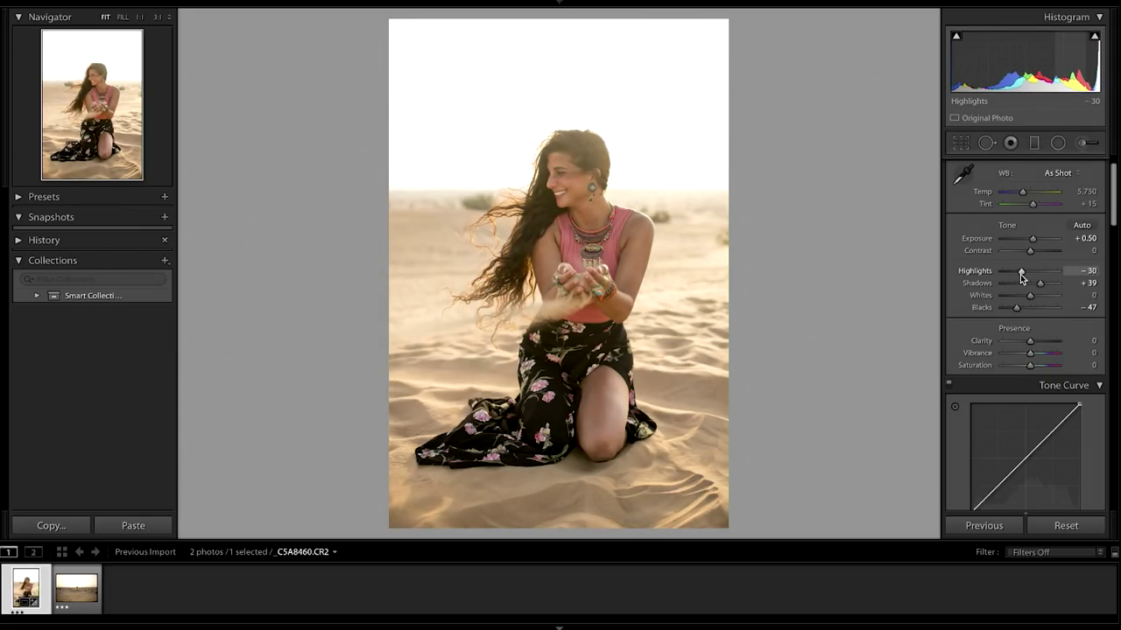
# Step: Raise the Detail sharpening amount to 78 while previewing the necklace
pyautogui.scroll(-10, 1000, 278)
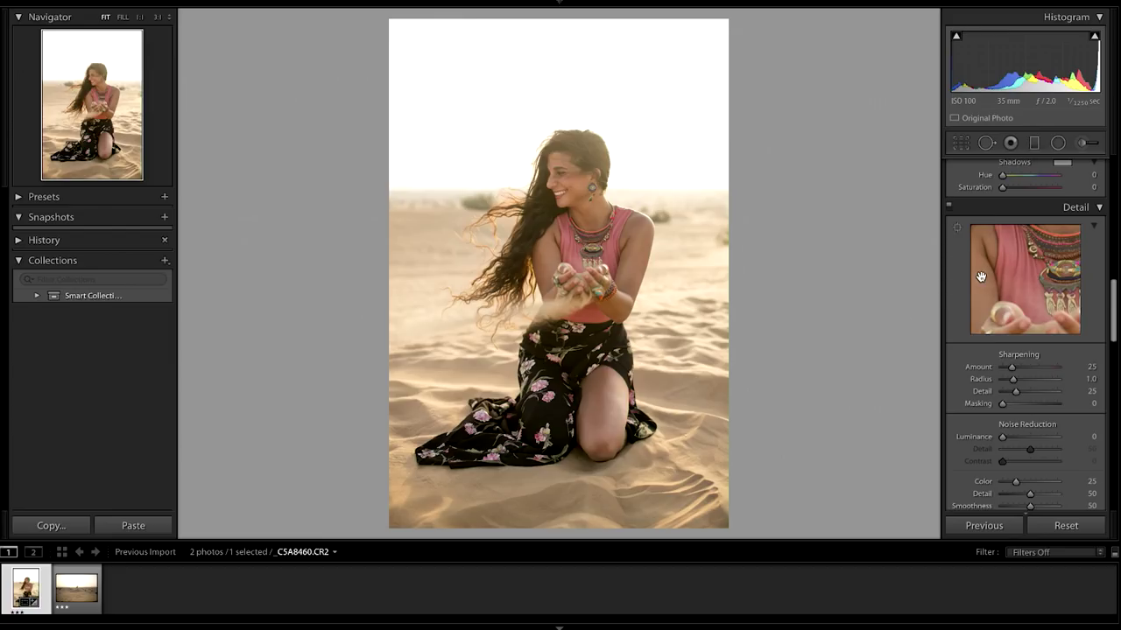
pyautogui.moveTo(1034, 248); pyautogui.dragTo(1030, 278)
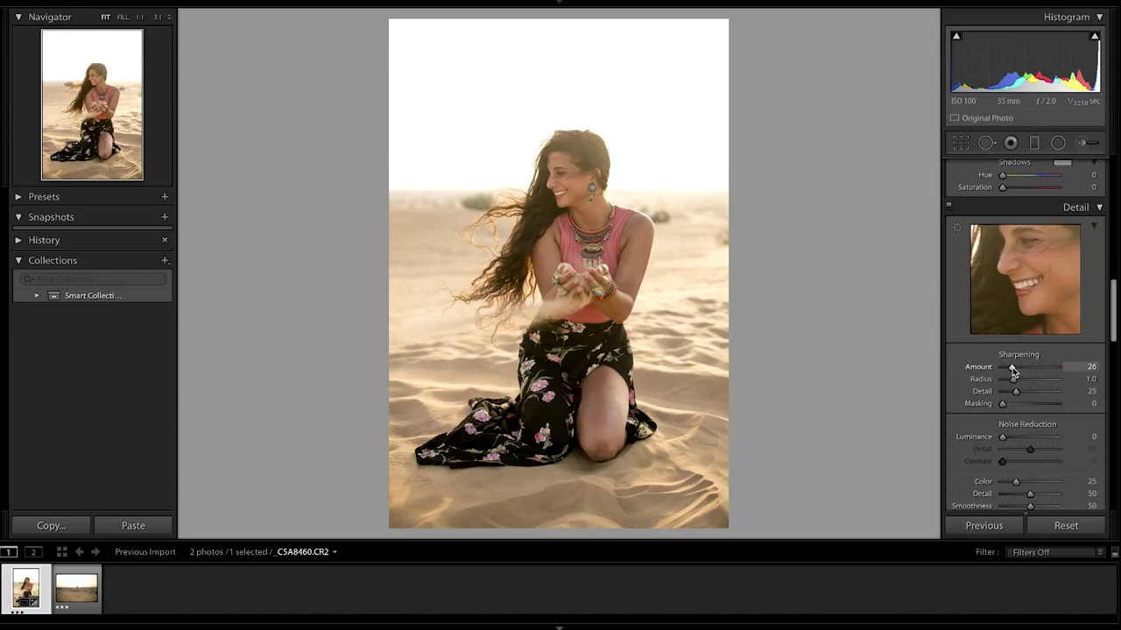
pyautogui.moveTo(1013, 368); pyautogui.dragTo(1029, 367)
pyautogui.scroll(10, 1019, 317)
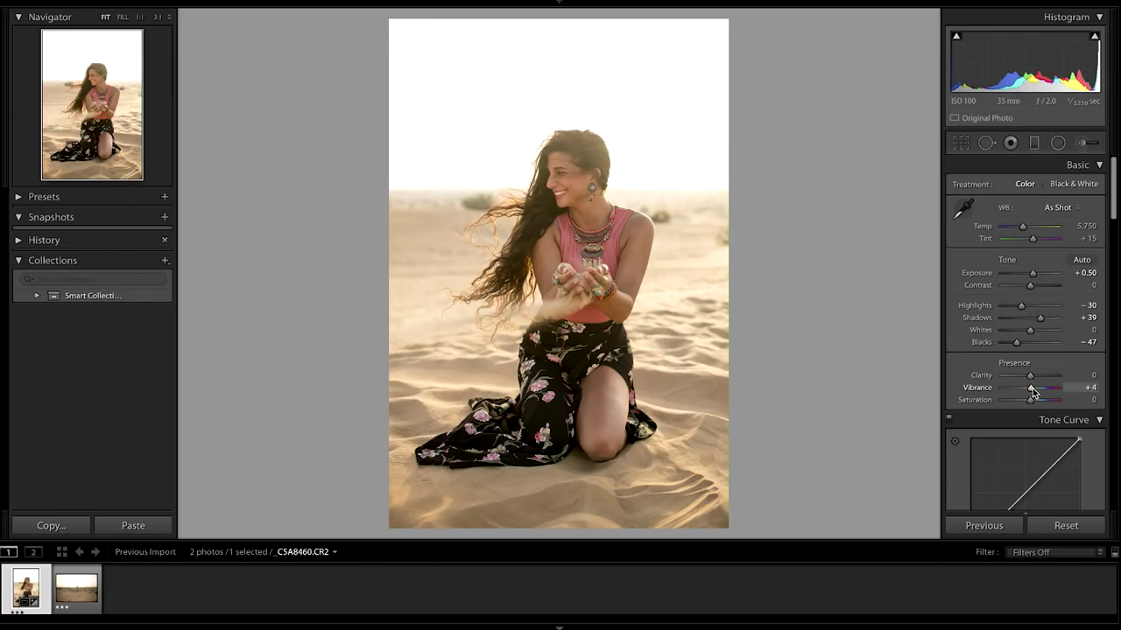
# Step: Set vibrance to +25, saturation to +9 and exposure to +0.80
pyautogui.moveTo(1035, 393); pyautogui.dragTo(1034, 402)
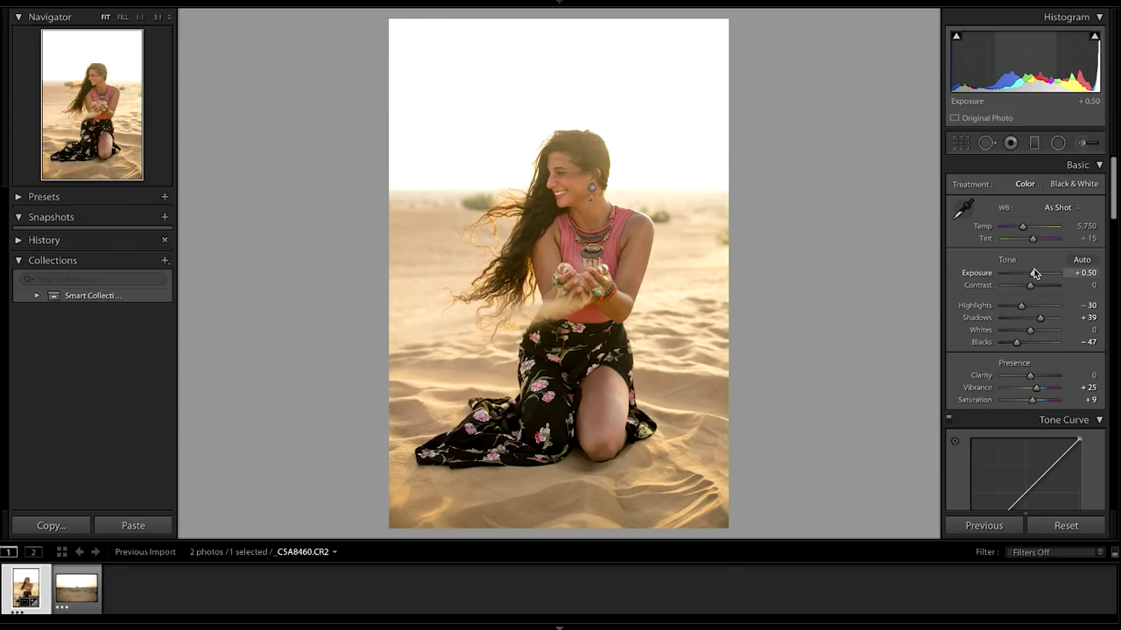
pyautogui.moveTo(1034, 277); pyautogui.dragTo(1035, 279)
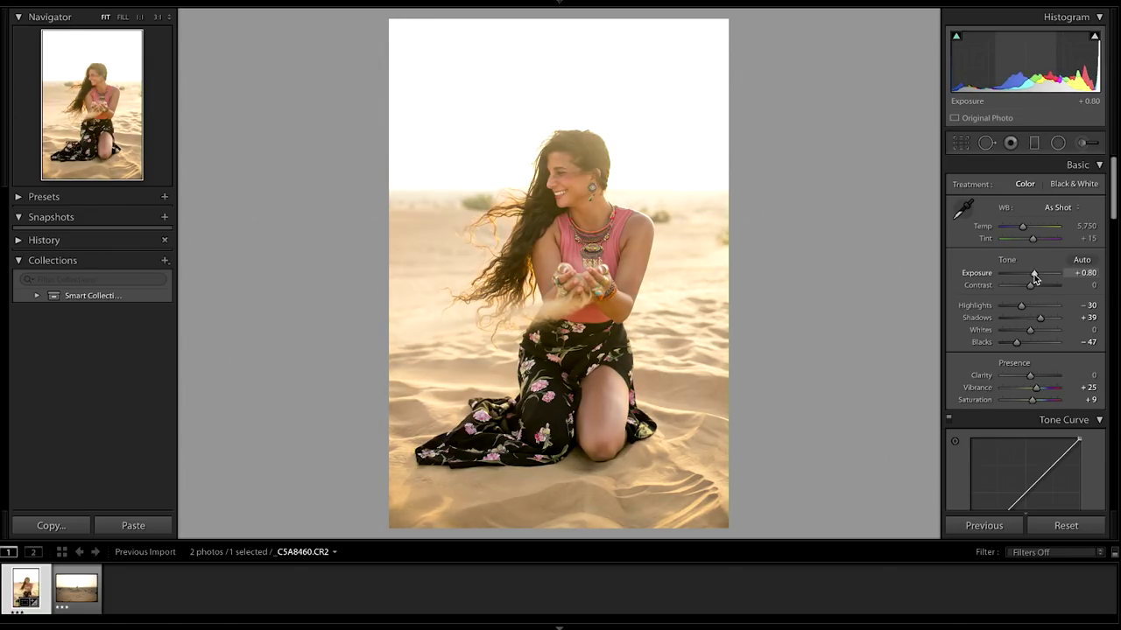
pyautogui.scroll(-5, 1037, 273)
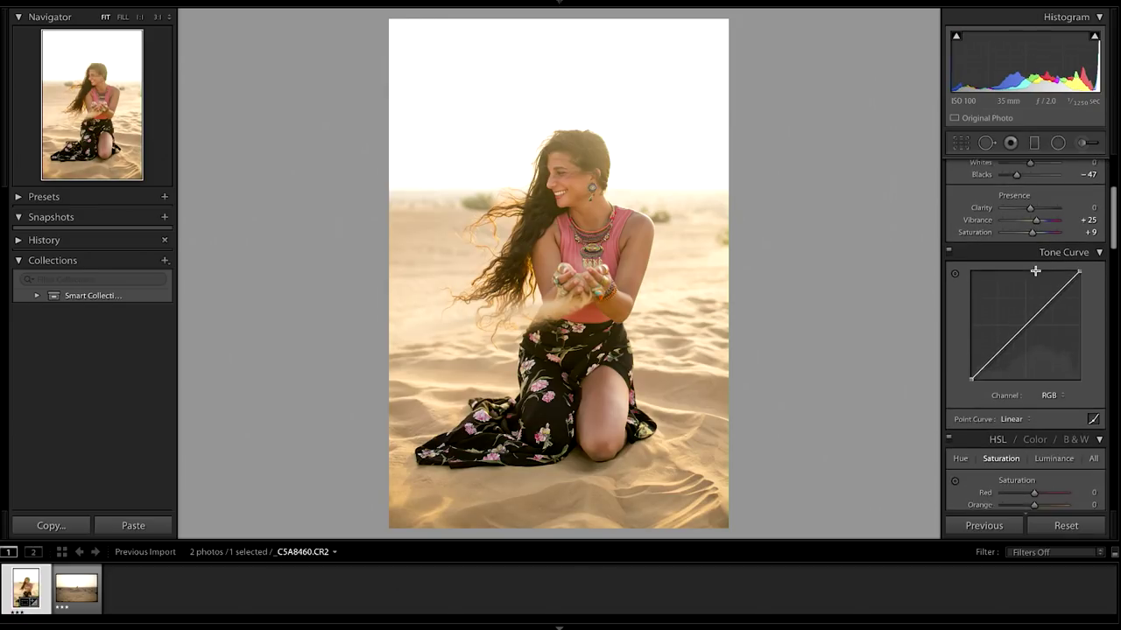
# Step: Split-tone highlights at hue 33, saturation 21 and shadows at hue 28, saturation 6
pyautogui.scroll(-10, 1045, 269)
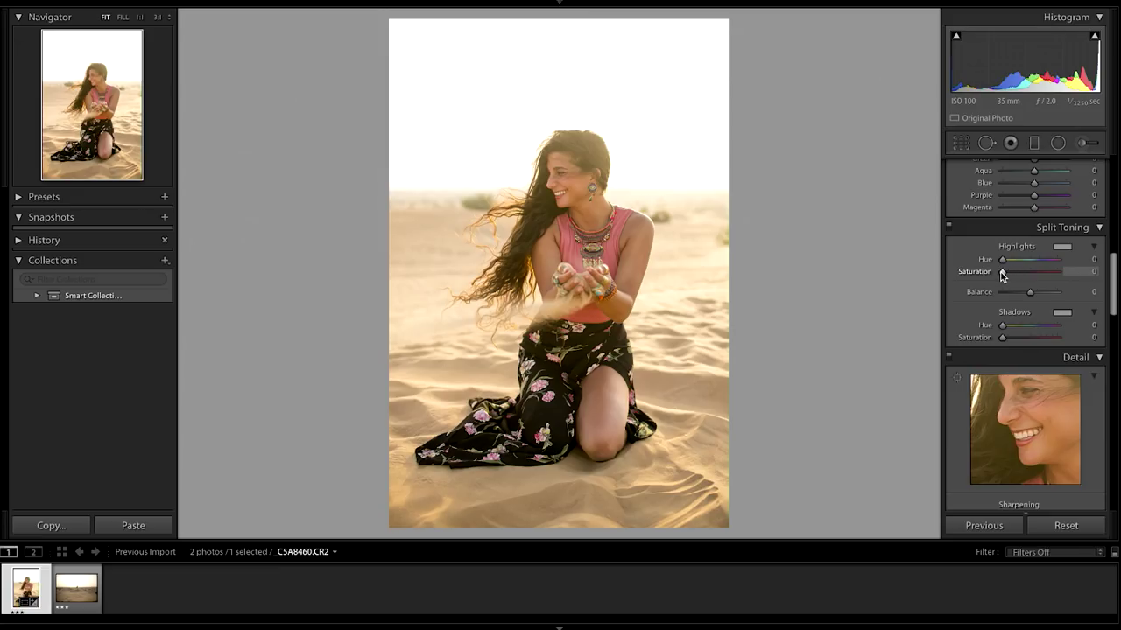
pyautogui.moveTo(1004, 271)
pyautogui.mouseDown()
pyautogui.moveTo(1050, 273)
pyautogui.moveTo(1022, 276)
pyautogui.mouseUp()
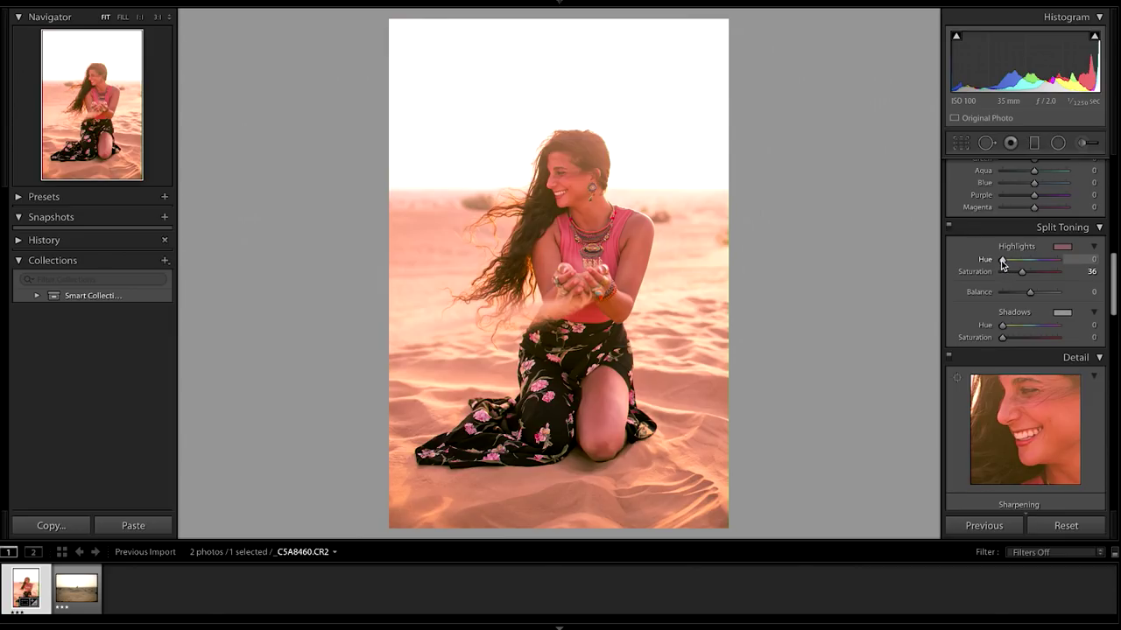
pyautogui.moveTo(1002, 260)
pyautogui.mouseDown()
pyautogui.moveTo(1021, 274)
pyautogui.moveTo(988, 276)
pyautogui.moveTo(1013, 276)
pyautogui.mouseUp()
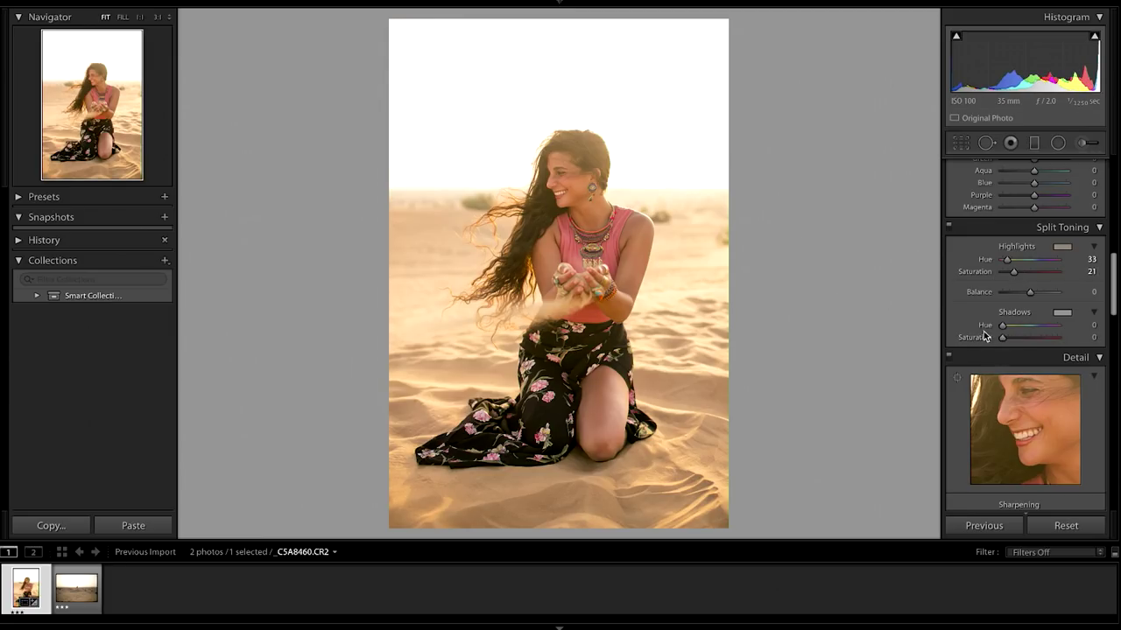
pyautogui.moveTo(1003, 339); pyautogui.dragTo(1027, 344)
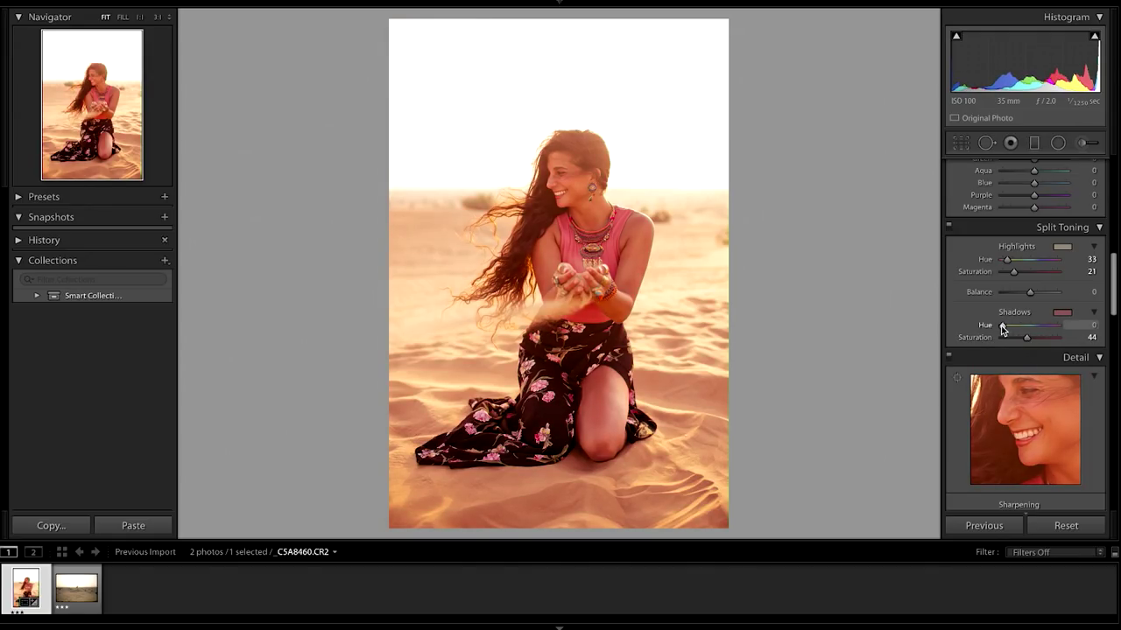
pyautogui.moveTo(1004, 329); pyautogui.dragTo(999, 346)
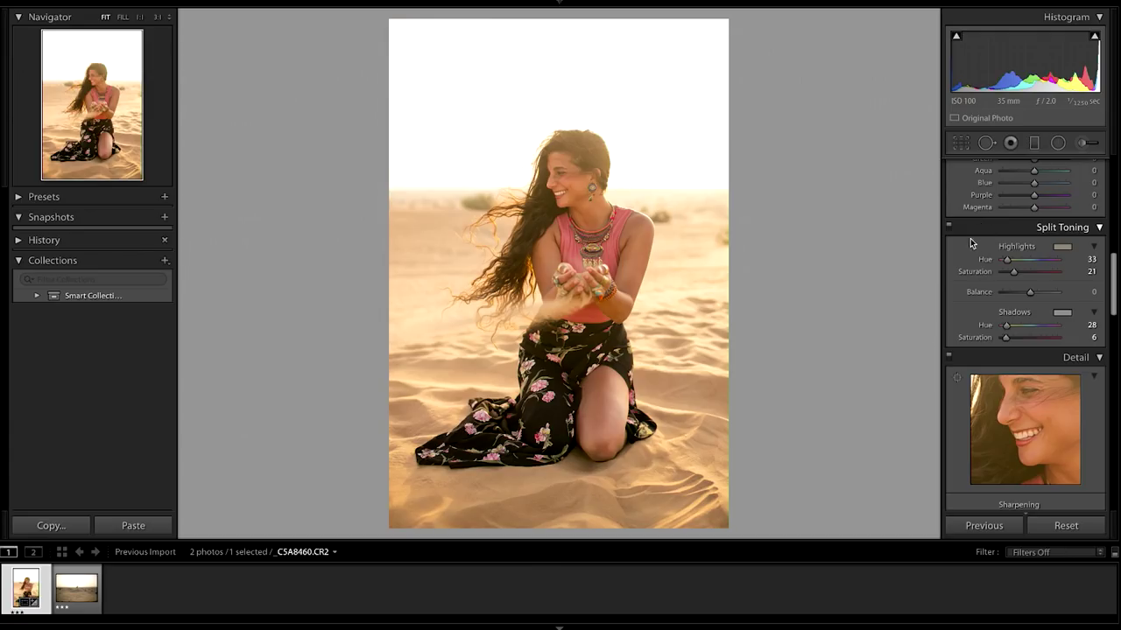
# Step: Compare the portrait before/after and with split toning toggled, then open the desert dune photo
pyautogui.press('\\')
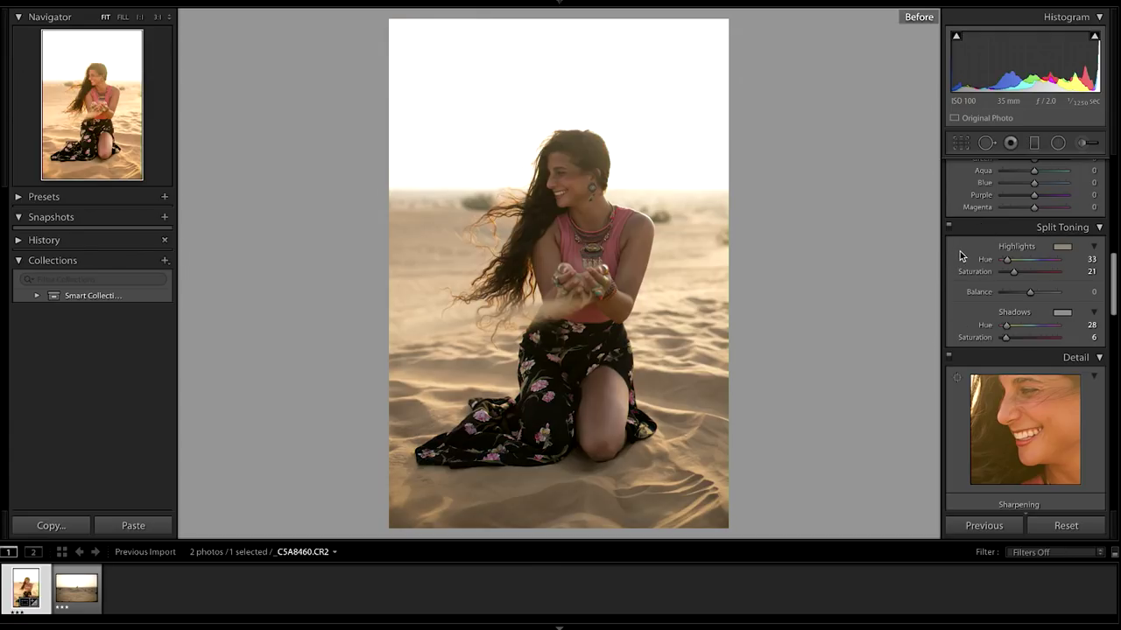
pyautogui.press('\\')
pyautogui.press('\\')
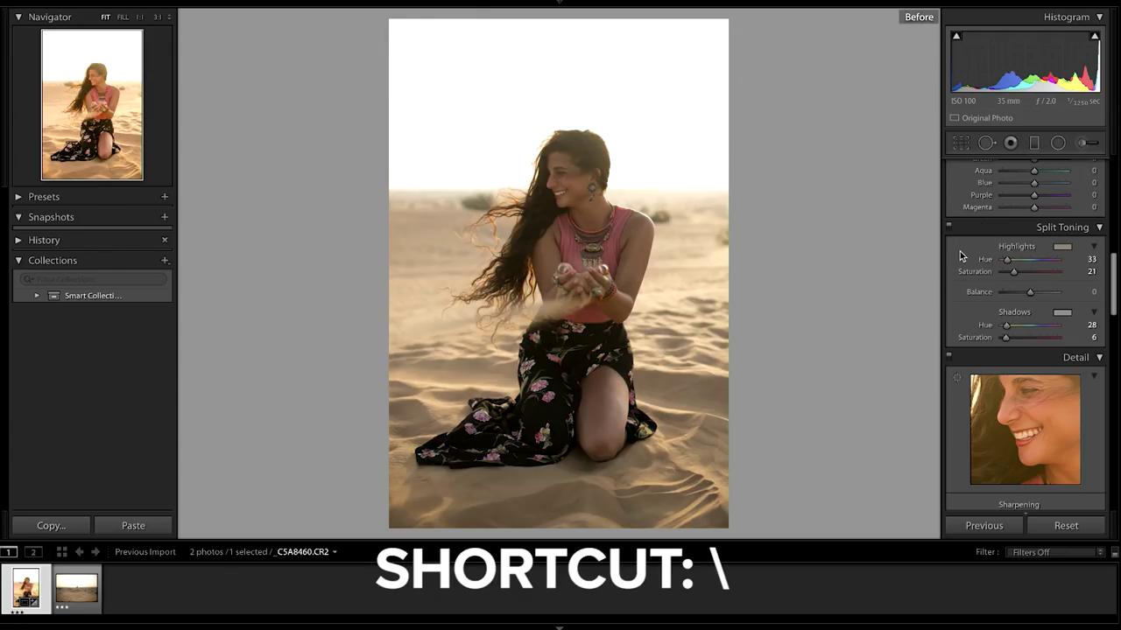
pyautogui.press('\\')
pyautogui.press('\\')
pyautogui.press('\\')
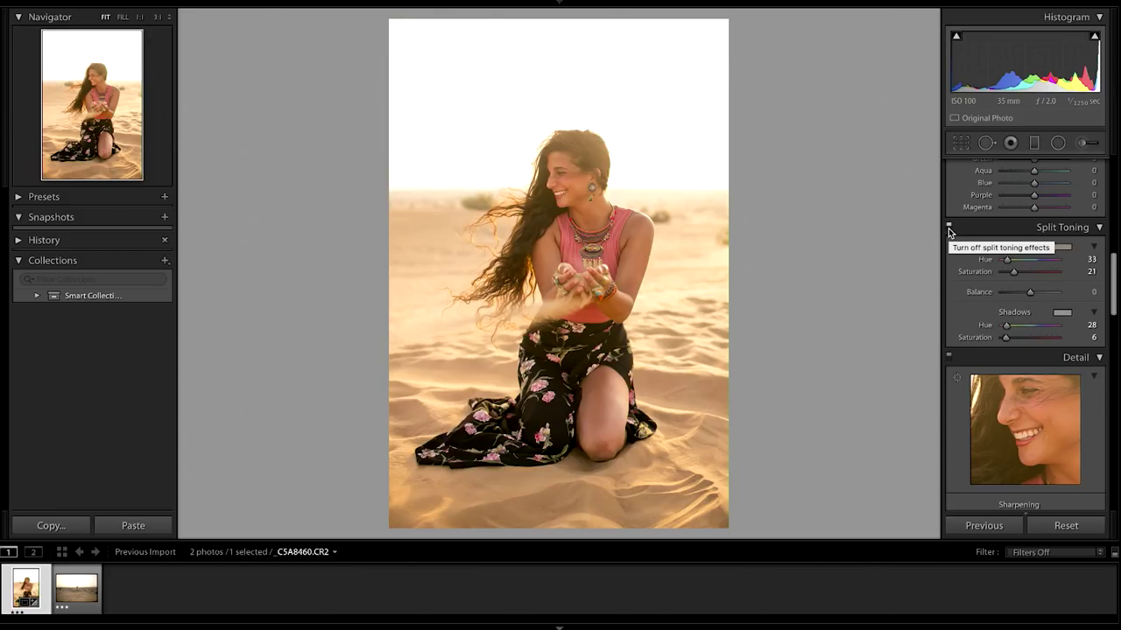
pyautogui.click(950, 229)
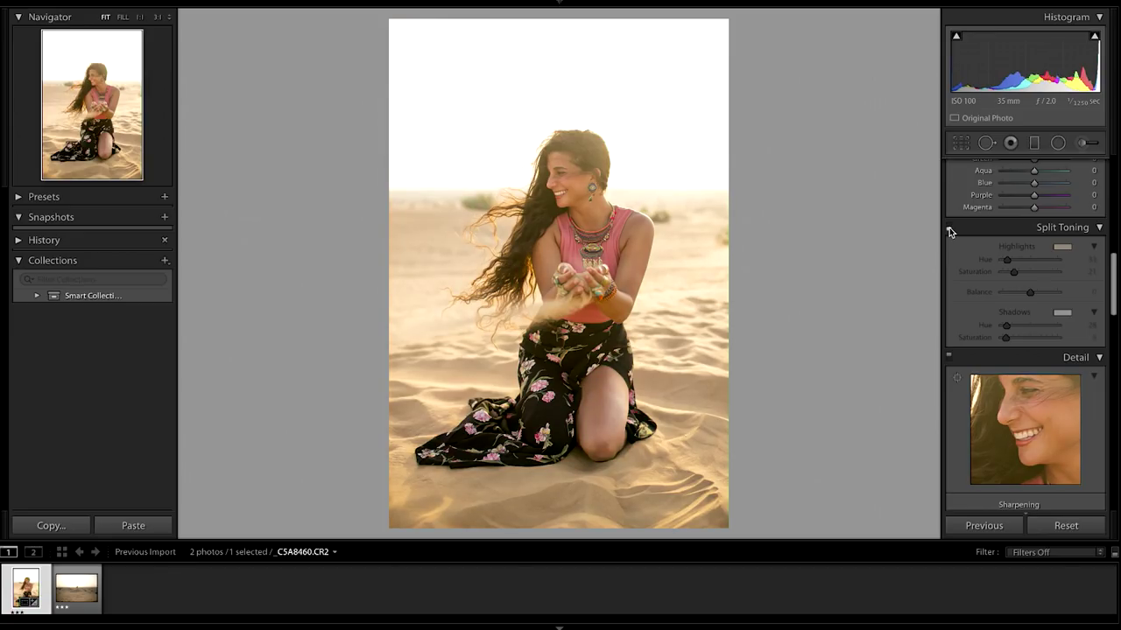
pyautogui.click(949, 229)
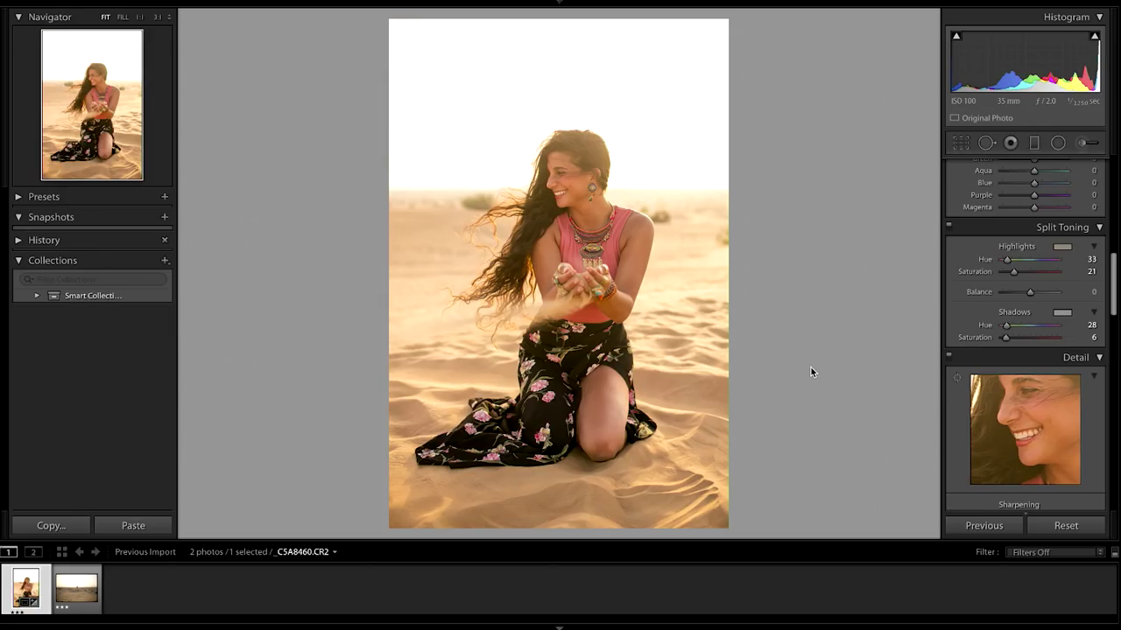
pyautogui.click(76, 588)
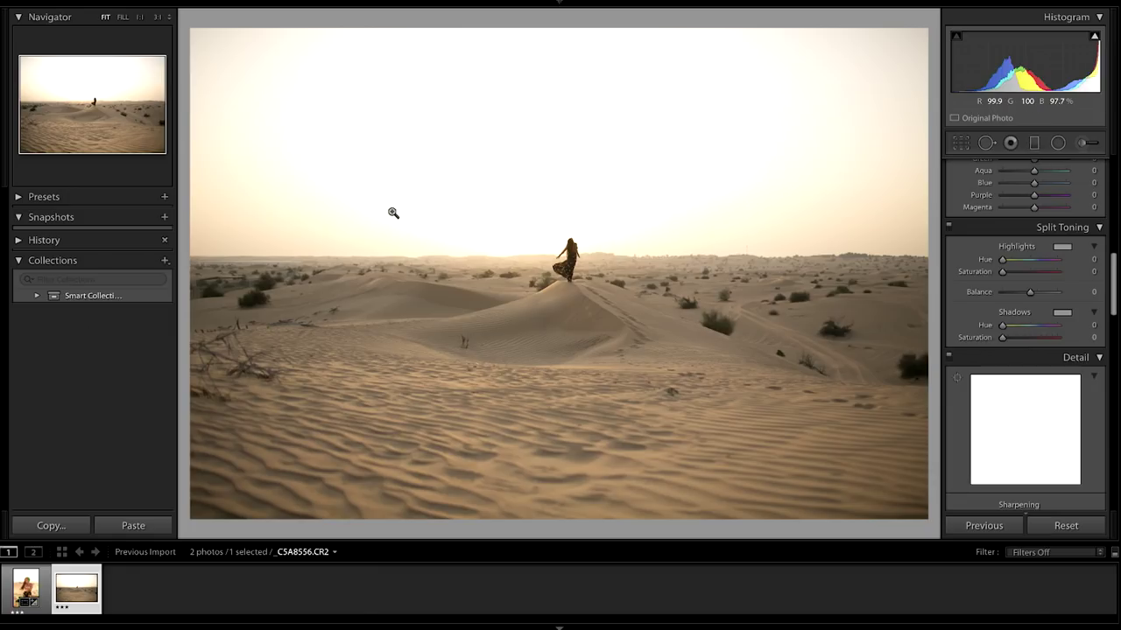
# Step: Scroll up to the desert photo's Basic tone sliders
pyautogui.scroll(10, 1038, 325)
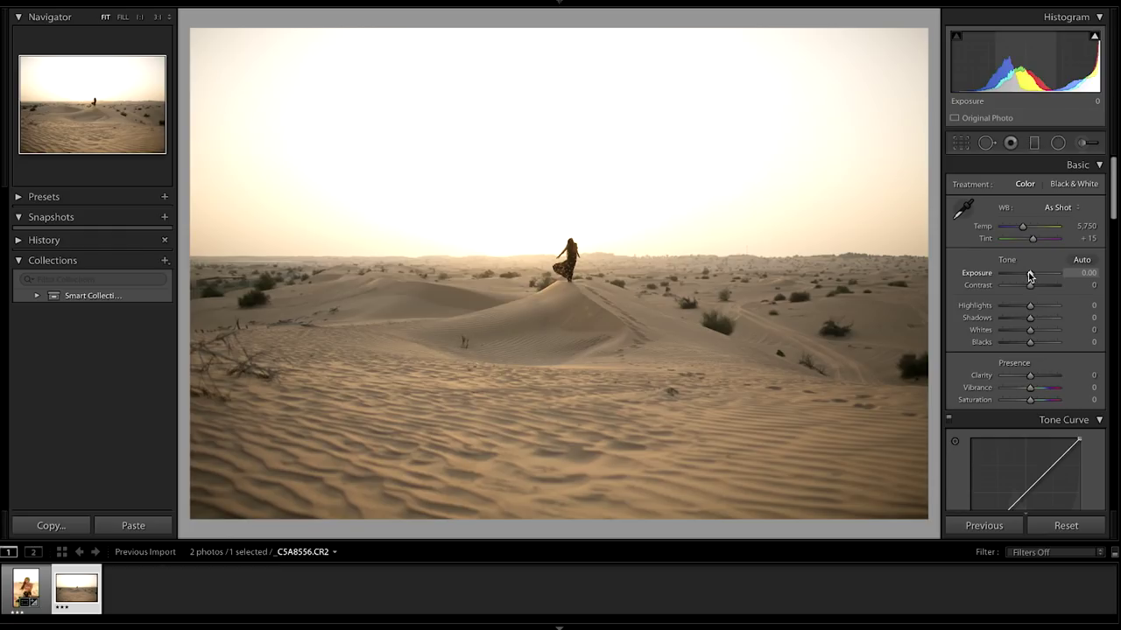
# Step: Set exposure +0.25, highlights -78, shadows +33, blacks -46 and contrast +18
pyautogui.moveTo(1029, 272); pyautogui.dragTo(1007, 306)
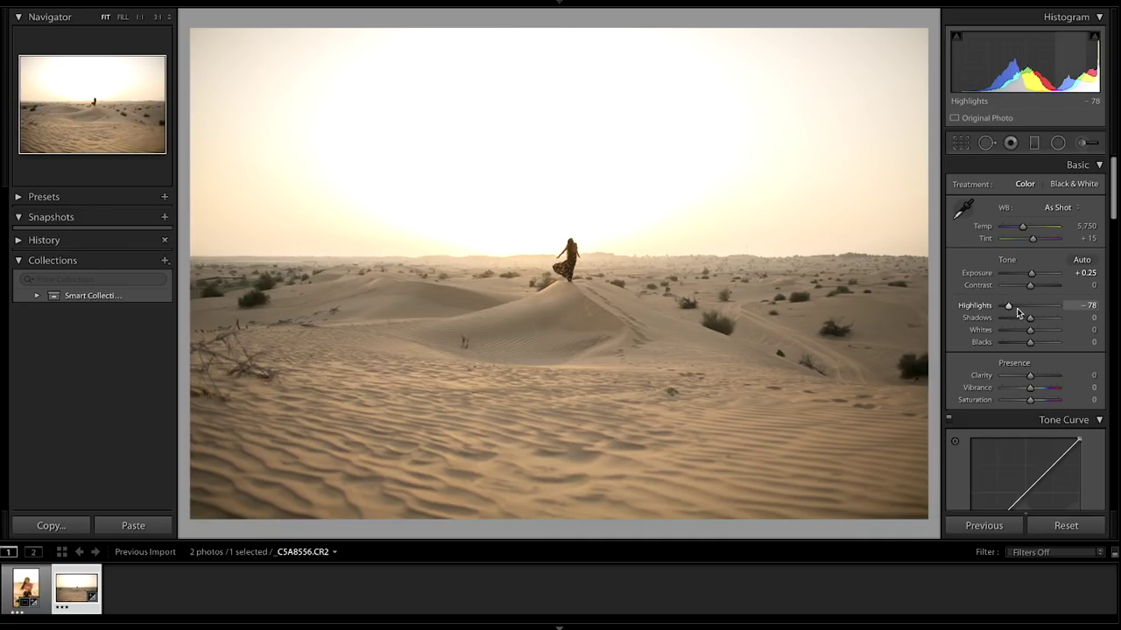
pyautogui.moveTo(1030, 317); pyautogui.dragTo(1014, 346)
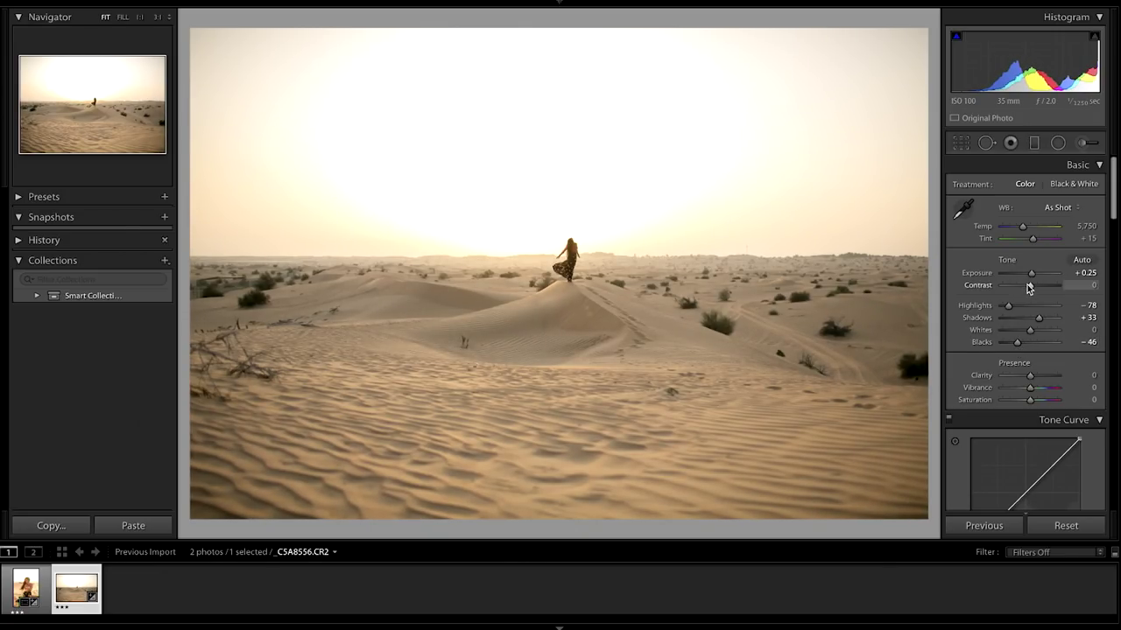
pyautogui.moveTo(1030, 287); pyautogui.dragTo(1035, 290)
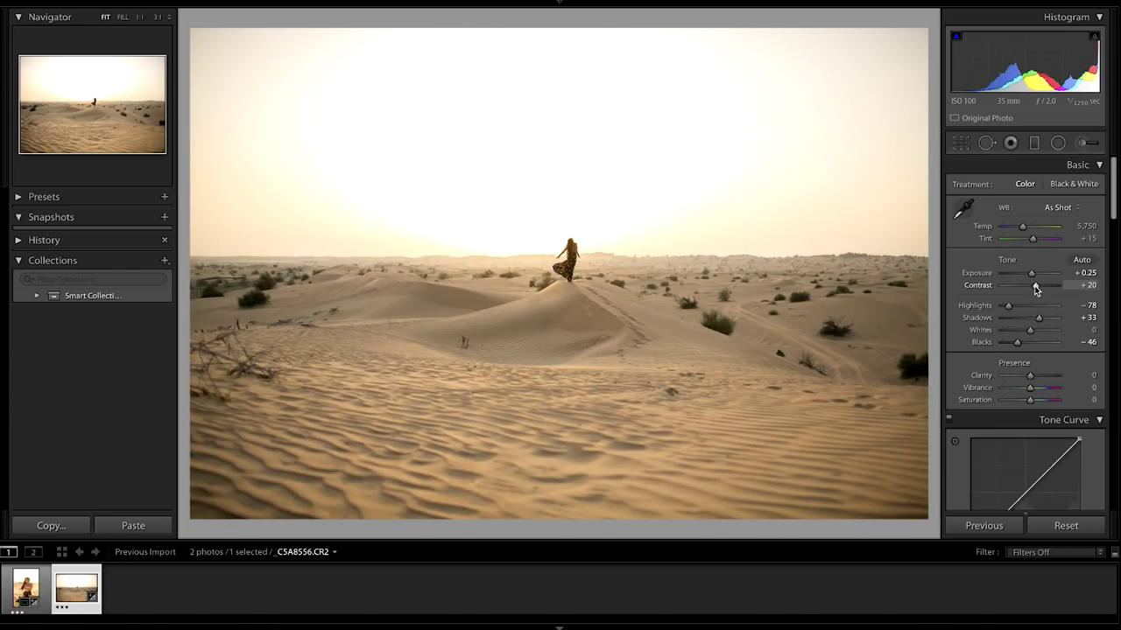
pyautogui.moveTo(1036, 286); pyautogui.dragTo(1034, 288)
# Step: Add clarity of +8 to bring out the sand texture
pyautogui.scroll(-2, 1014, 296)
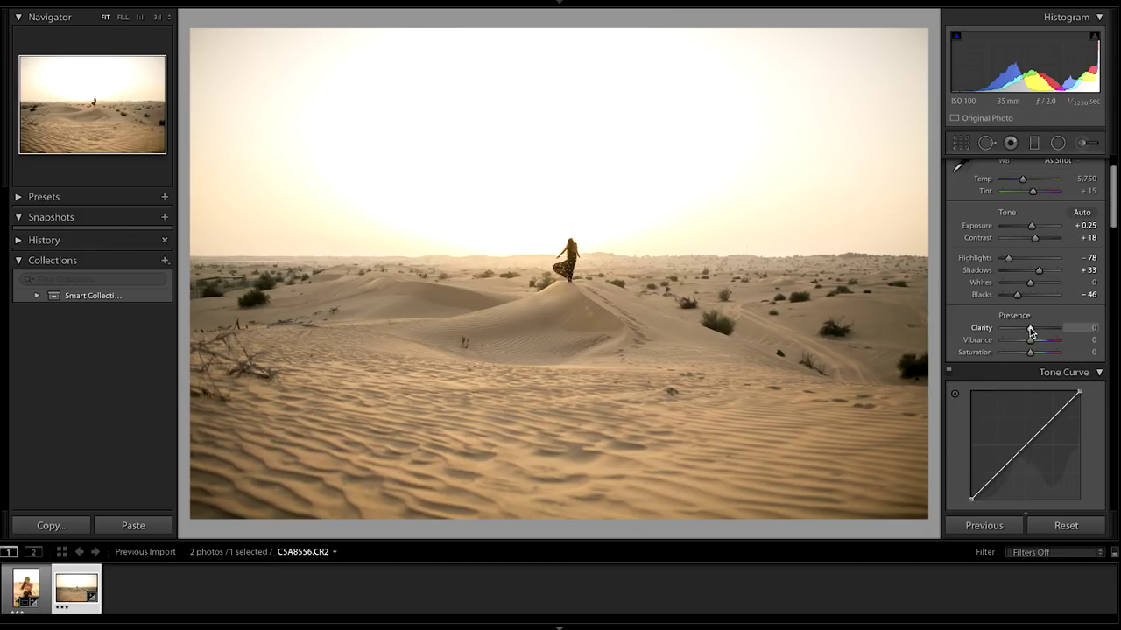
pyautogui.moveTo(1030, 327); pyautogui.dragTo(1007, 328)
pyautogui.scroll(-3, 1007, 329)
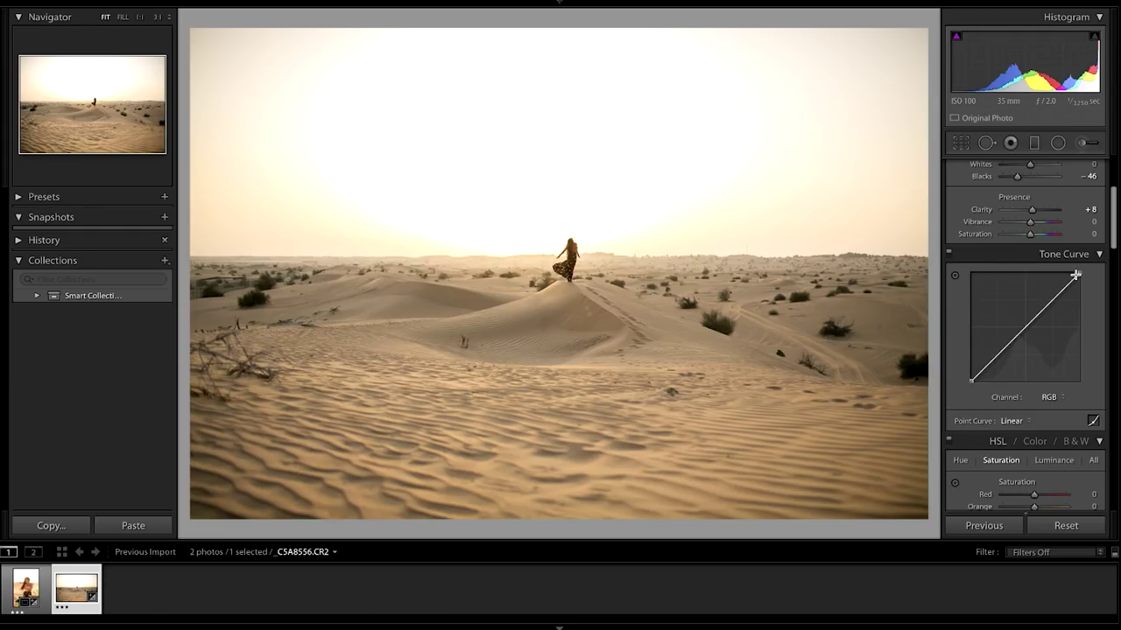
# Step: Lower the tone curve's white point to about 86% and add a midtone point
pyautogui.moveTo(1080, 273); pyautogui.dragTo(1091, 287)
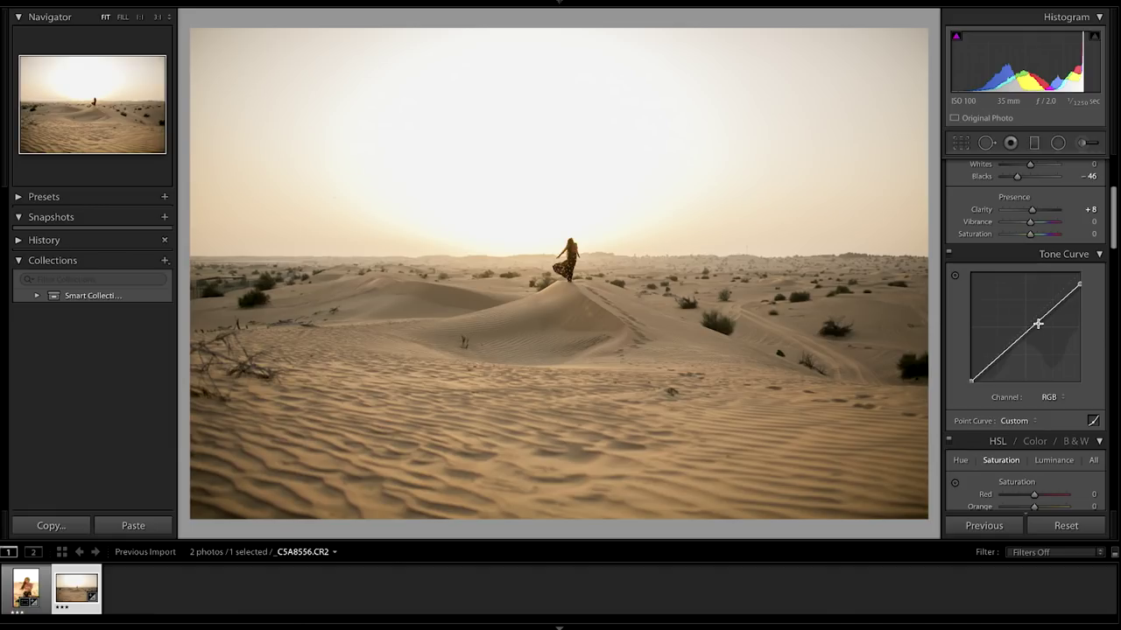
pyautogui.moveTo(1039, 320); pyautogui.dragTo(1038, 321)
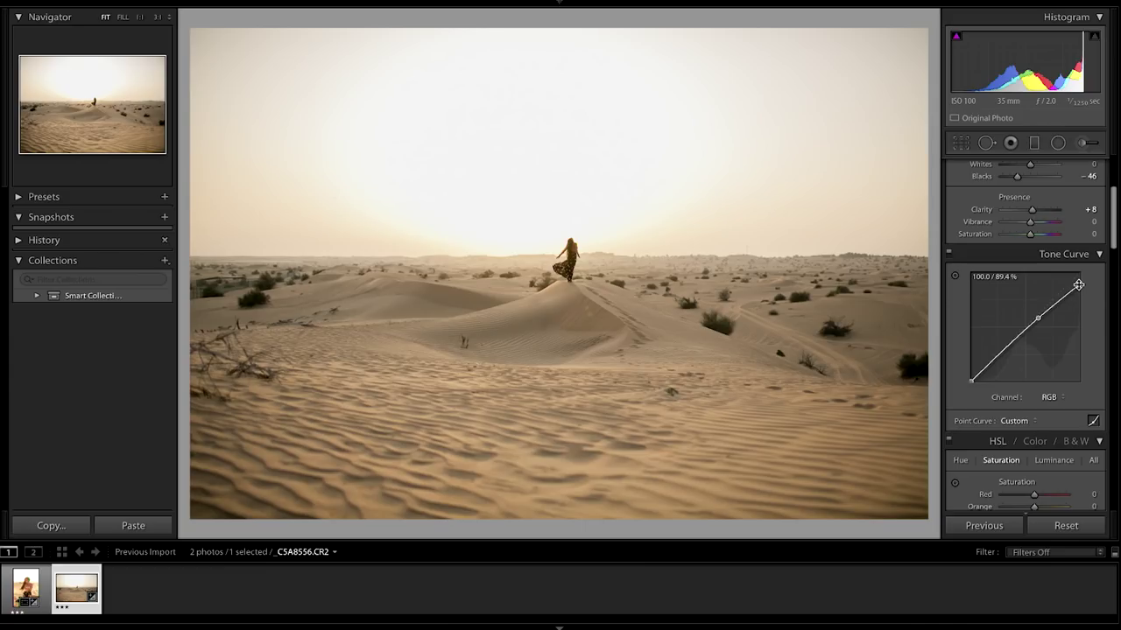
pyautogui.moveTo(1079, 283); pyautogui.dragTo(1078, 288)
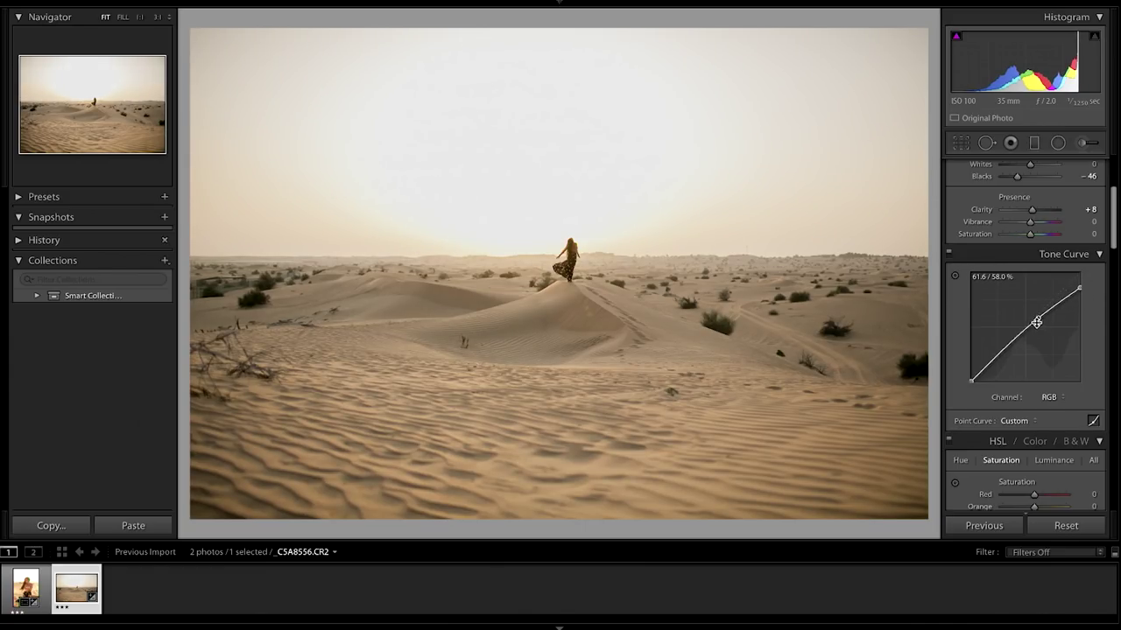
pyautogui.moveTo(1037, 319); pyautogui.dragTo(1038, 317)
# Step: Toggle the tone curve off and on to compare the result
pyautogui.click(947, 254)
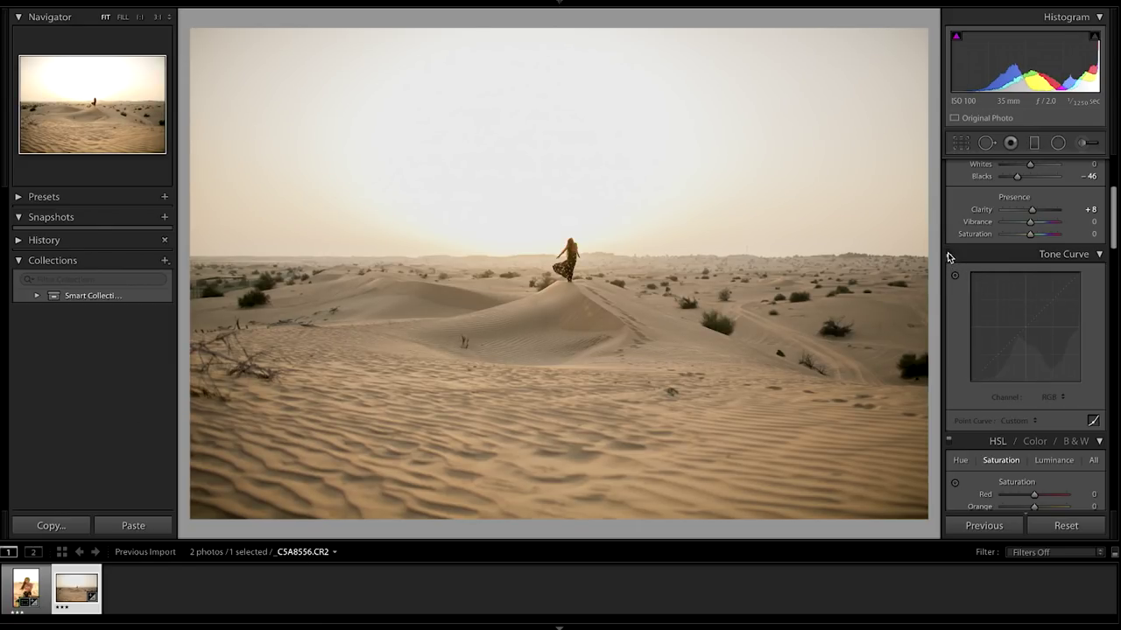
pyautogui.click(947, 253)
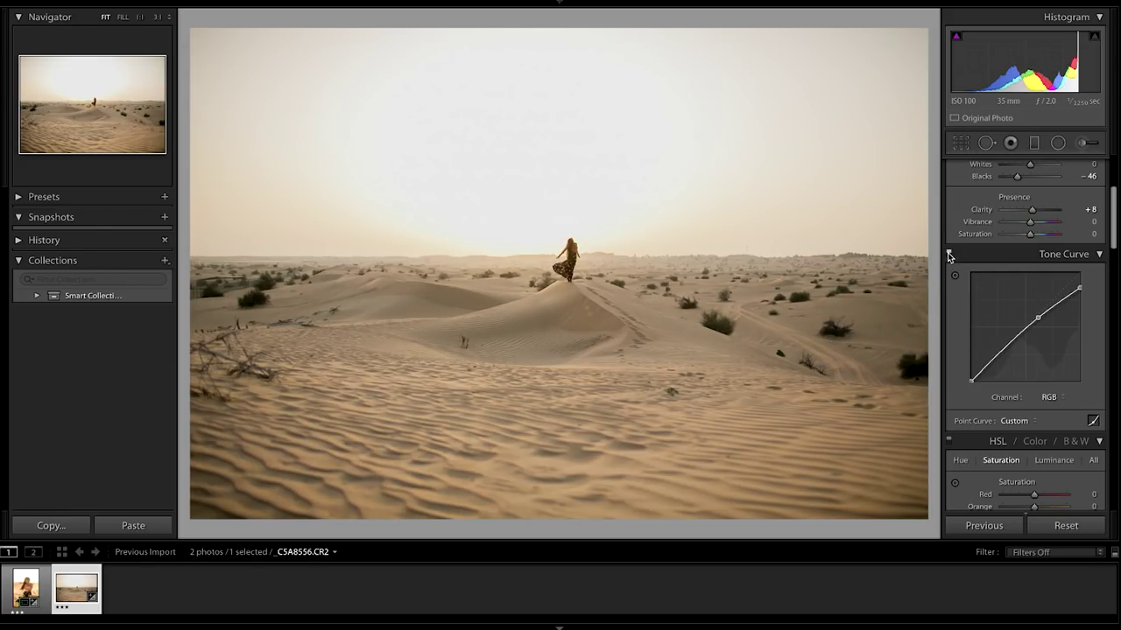
pyautogui.click(947, 254)
pyautogui.click(947, 254)
# Step: Boost Presence to Vibrance +24 and Saturation +6 for richer desert colours
pyautogui.moveTo(1029, 224); pyautogui.dragTo(1031, 237)
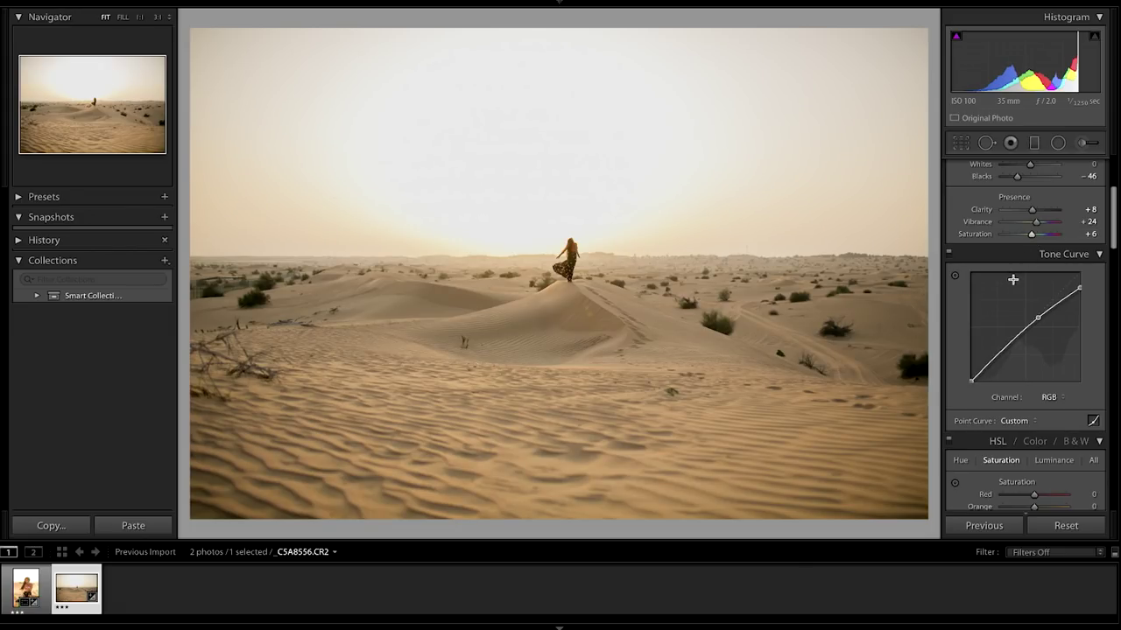
pyautogui.scroll(-3, 1025, 262)
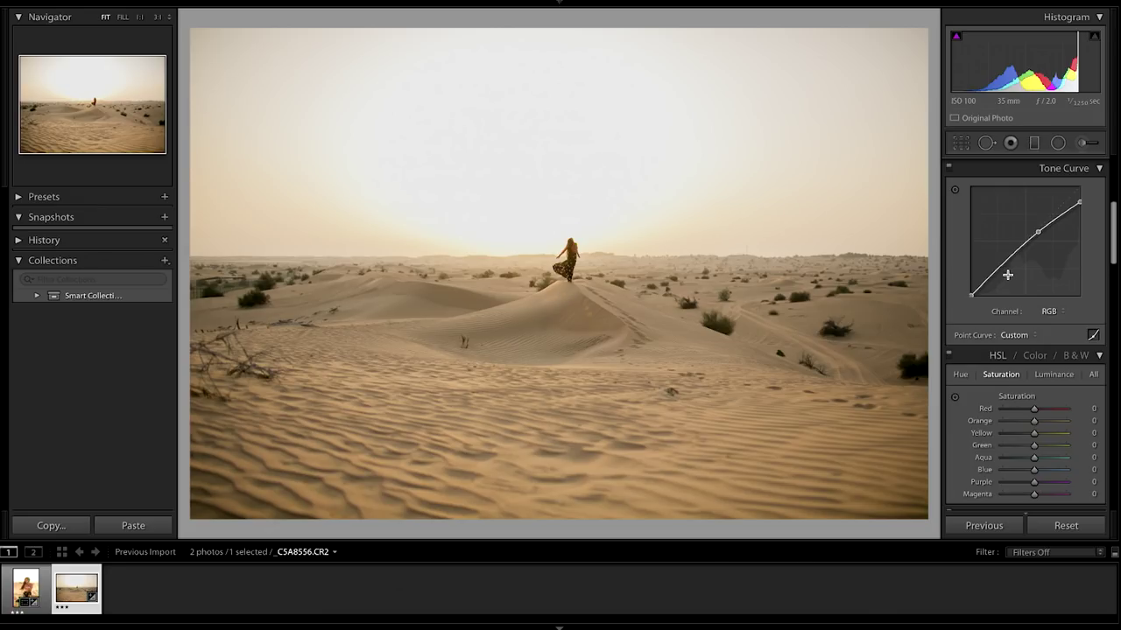
pyautogui.scroll(-6, 1008, 274)
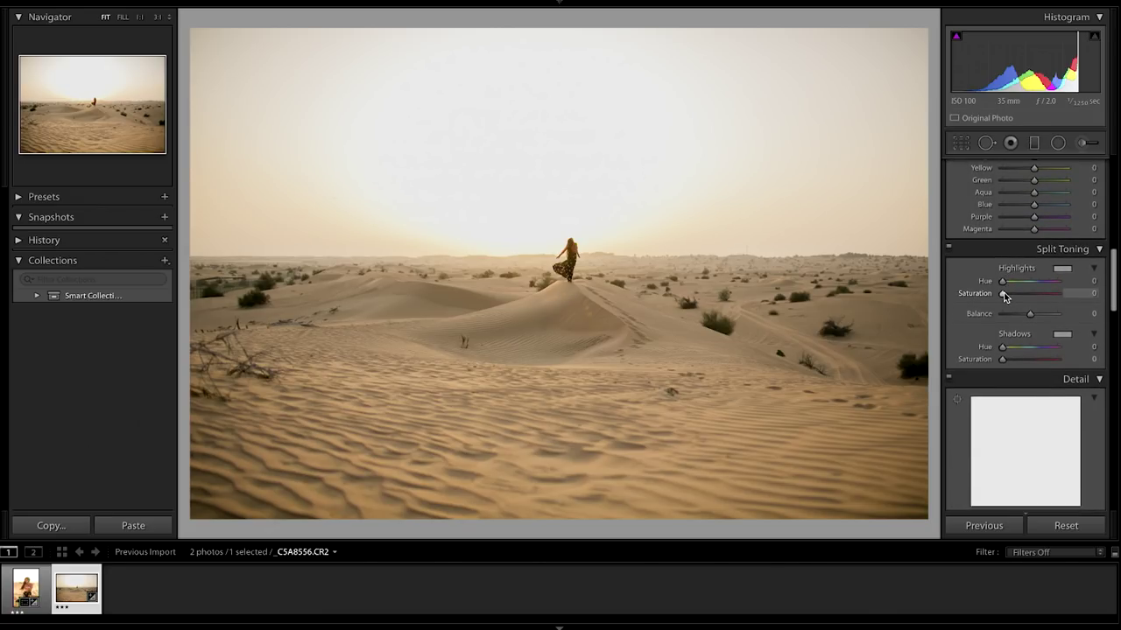
# Step: Split-tone the highlights to hue 21, saturation 20, and the shadows to saturation 13
pyautogui.moveTo(1003, 293)
pyautogui.mouseDown()
pyautogui.moveTo(1021, 294)
pyautogui.moveTo(1005, 282)
pyautogui.mouseUp()
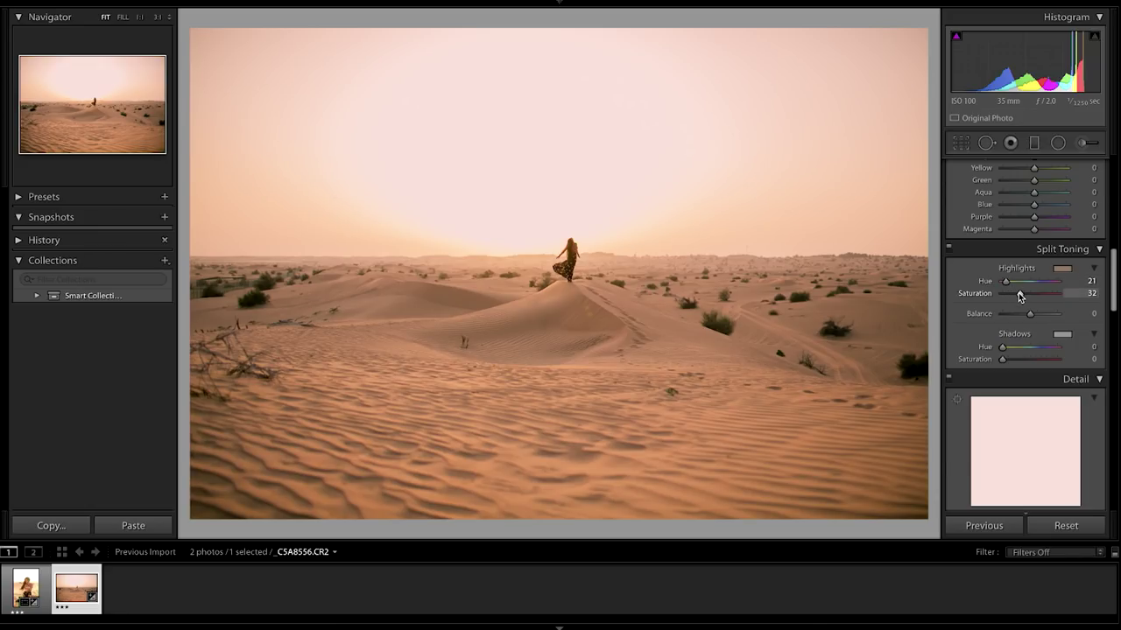
pyautogui.moveTo(1018, 292); pyautogui.dragTo(1012, 297)
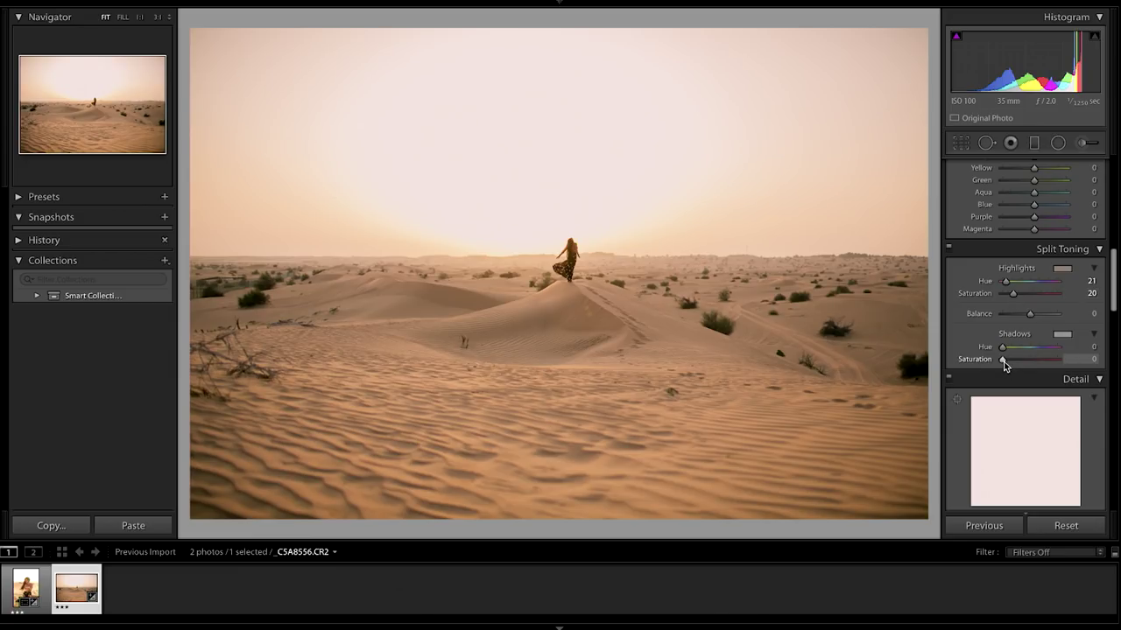
pyautogui.moveTo(1002, 359)
pyautogui.mouseDown()
pyautogui.moveTo(1029, 360)
pyautogui.moveTo(1011, 361)
pyautogui.mouseUp()
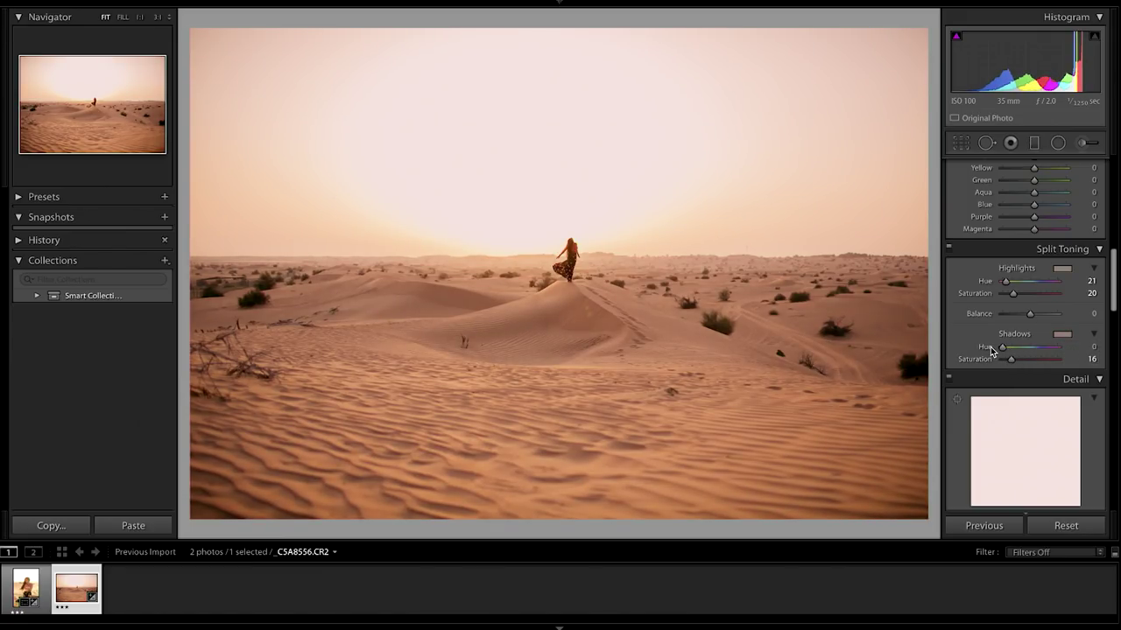
pyautogui.moveTo(1011, 361); pyautogui.dragTo(1009, 359)
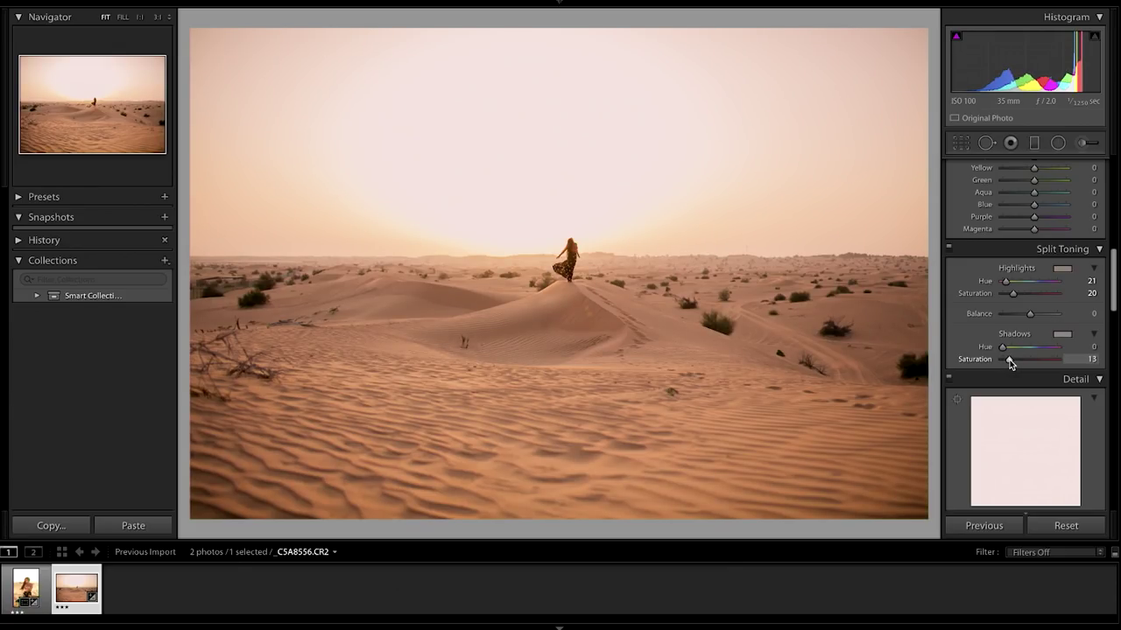
pyautogui.scroll(-4, 1026, 366)
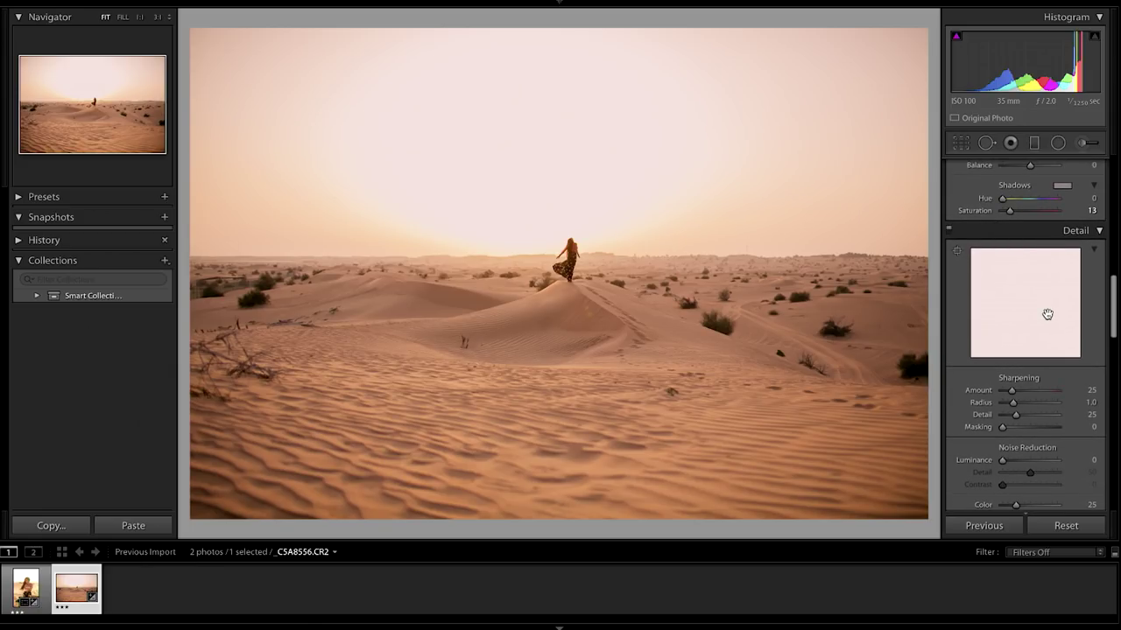
# Step: Sharpen to amount 76, radius 1.4, checking the woman at 1:1 with sharpening toggled off and on
pyautogui.moveTo(1051, 329); pyautogui.dragTo(1036, 306)
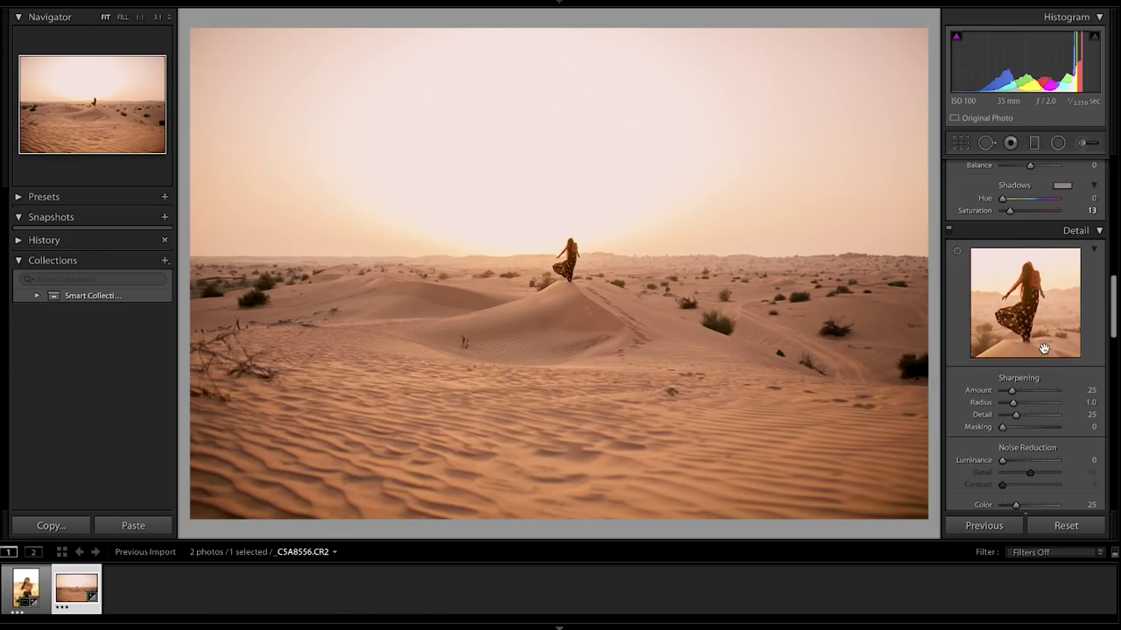
pyautogui.moveTo(1013, 392); pyautogui.dragTo(1031, 396)
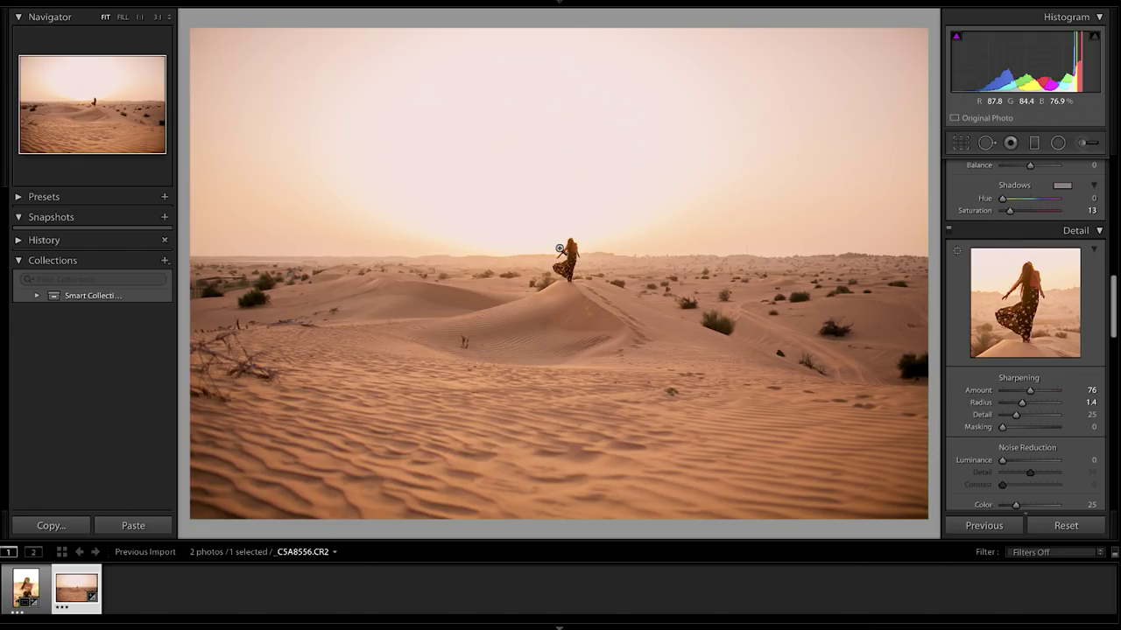
pyautogui.click(547, 311)
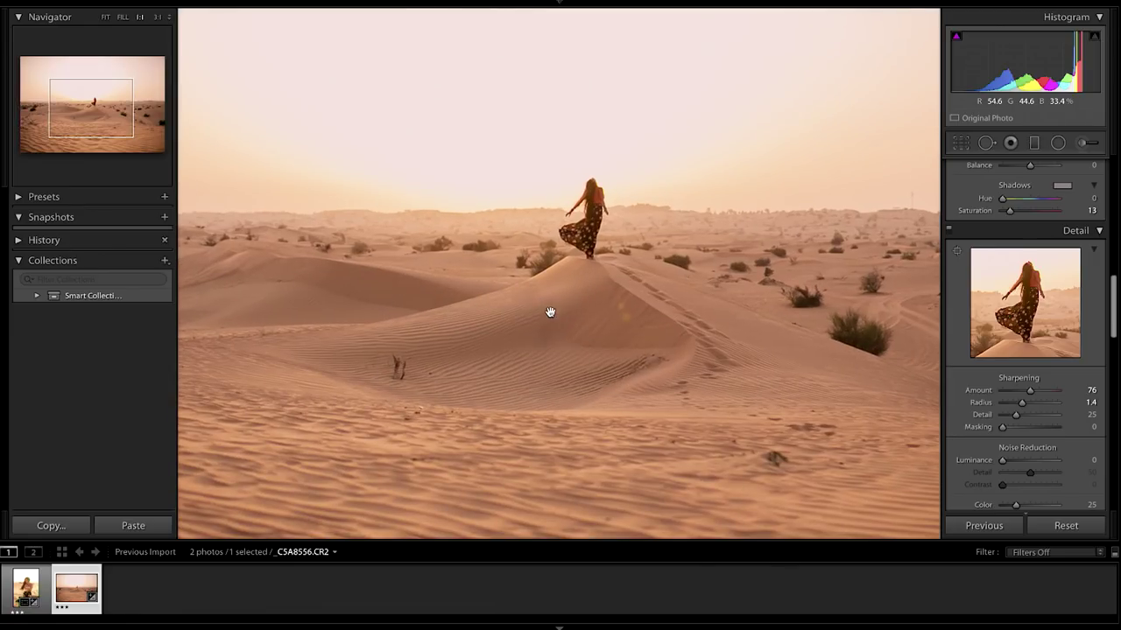
pyautogui.click(949, 231)
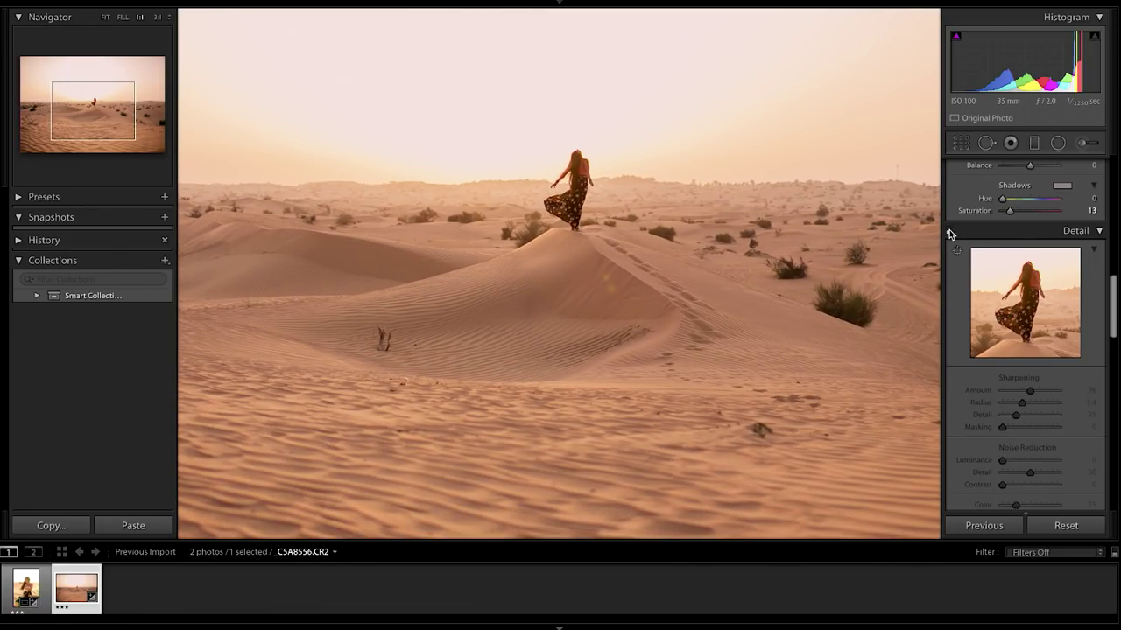
pyautogui.click(949, 230)
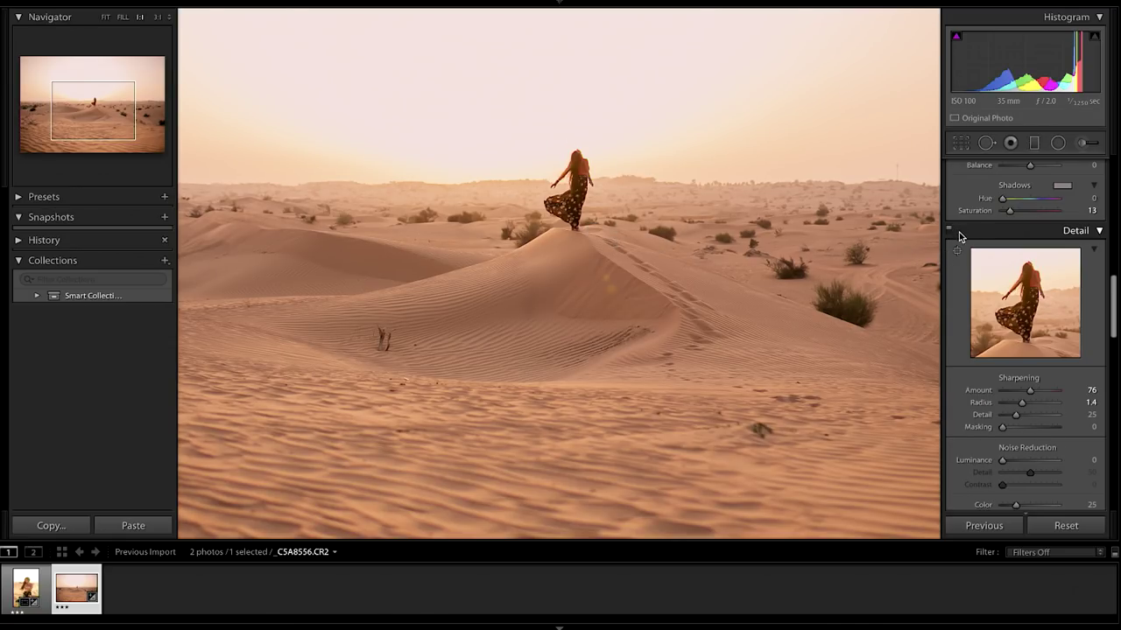
pyautogui.click(550, 220)
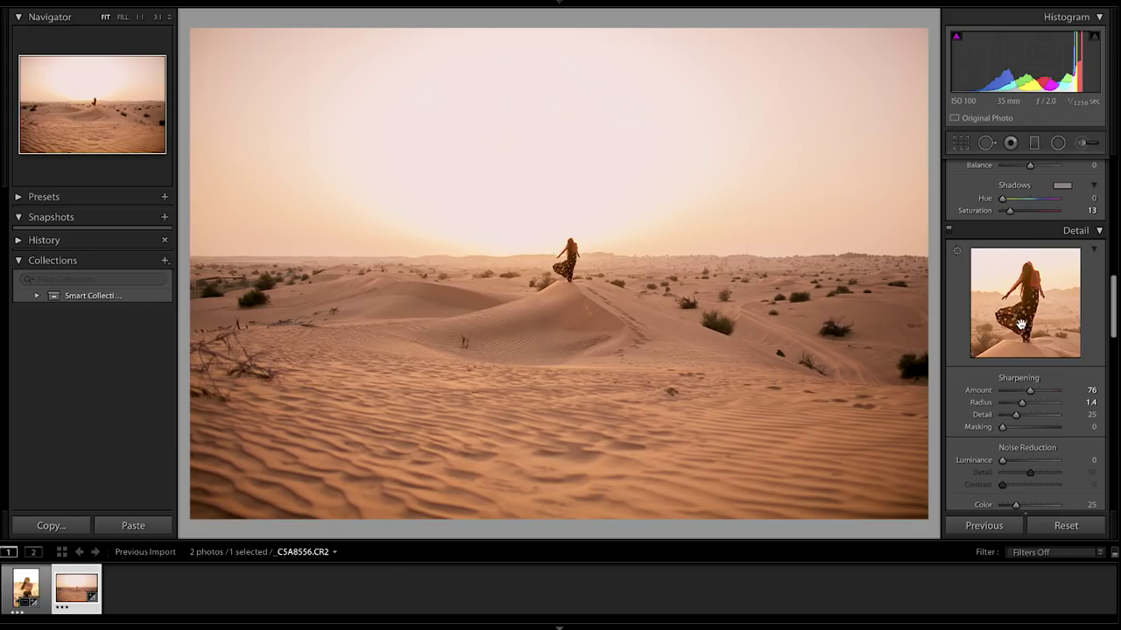
pyautogui.scroll(-3, 1020, 324)
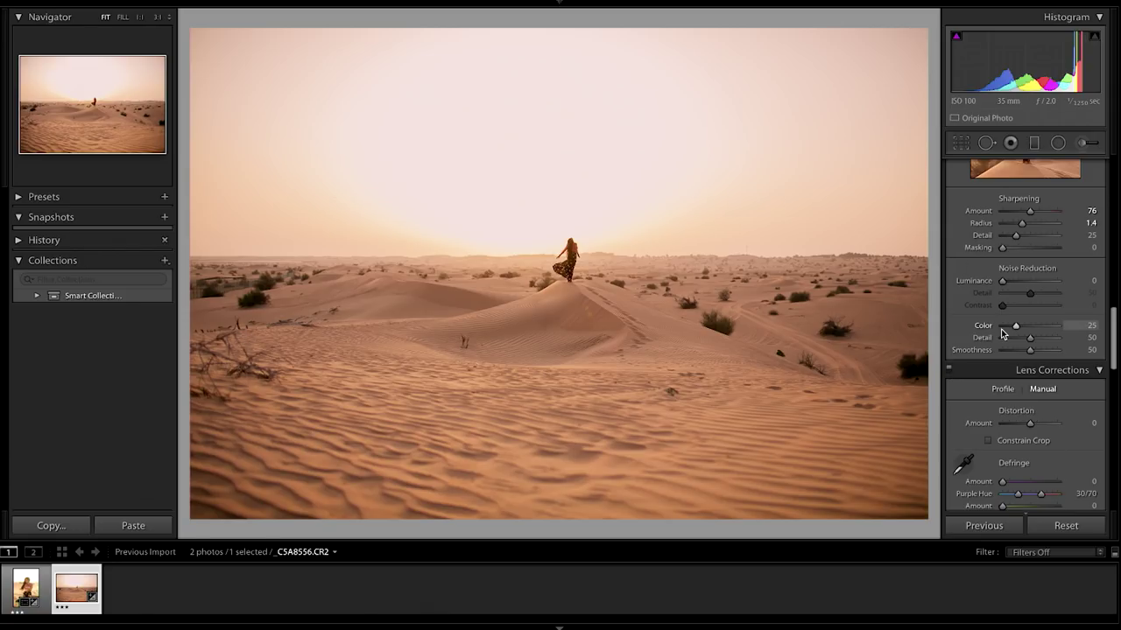
# Step: Set Lens Corrections Manual Vignetting Amount to +22 to lighten the corners
pyautogui.scroll(-1, 1006, 337)
pyautogui.scroll(-3, 1020, 346)
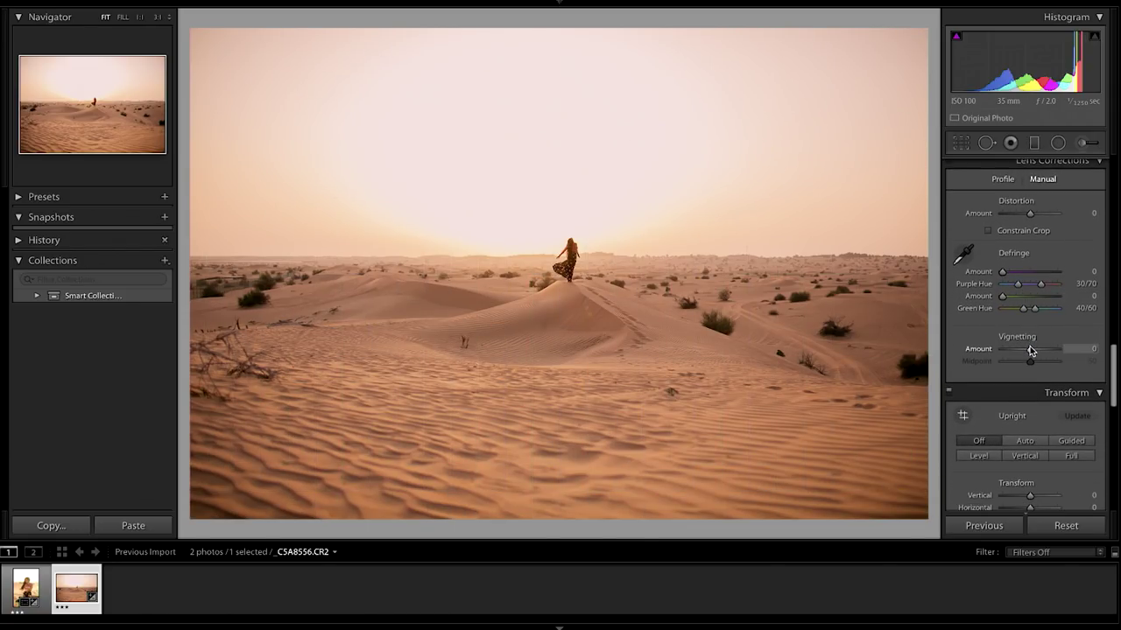
pyautogui.moveTo(1030, 349); pyautogui.dragTo(1037, 349)
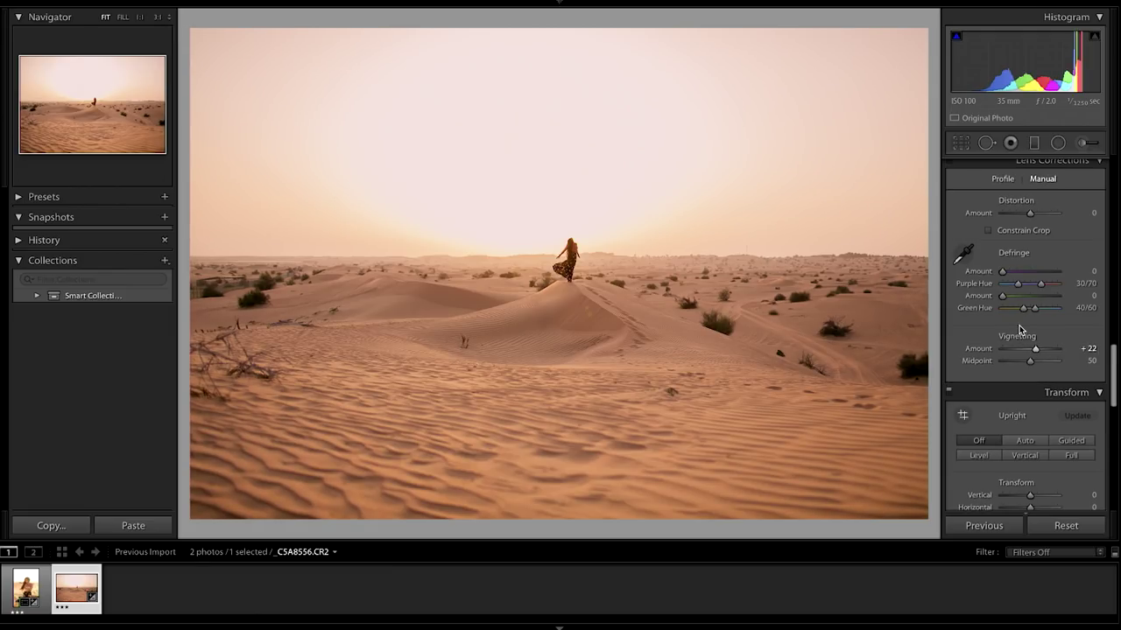
pyautogui.scroll(10, 1022, 323)
pyautogui.scroll(10, 1021, 323)
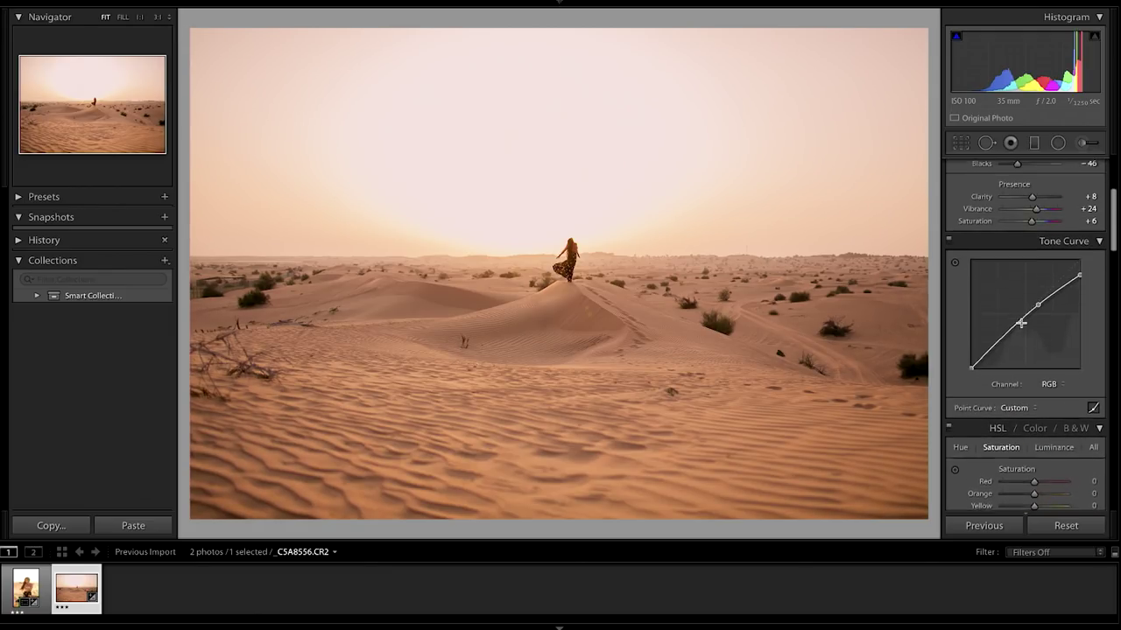